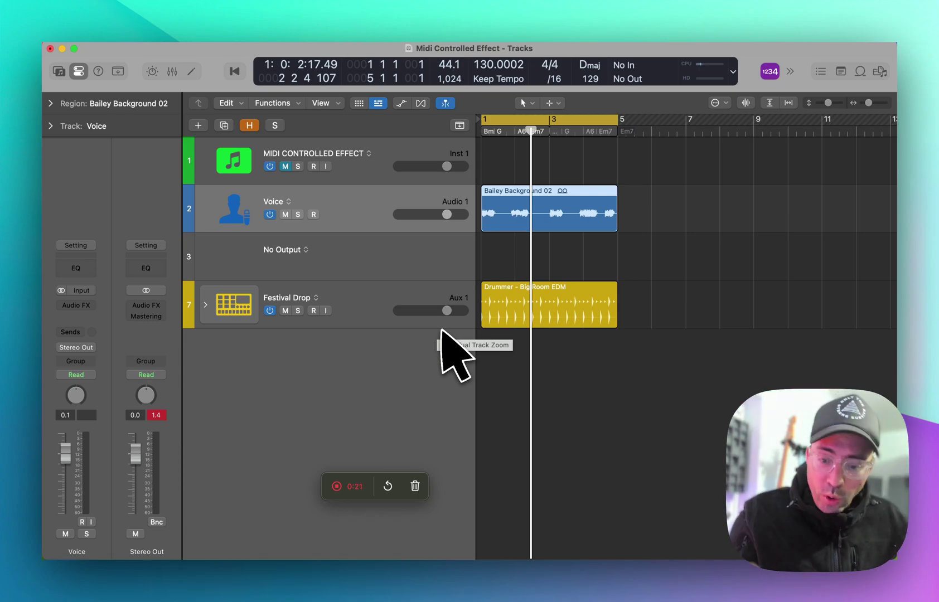
pyautogui.press('super+k')
pyautogui.click(488, 372)
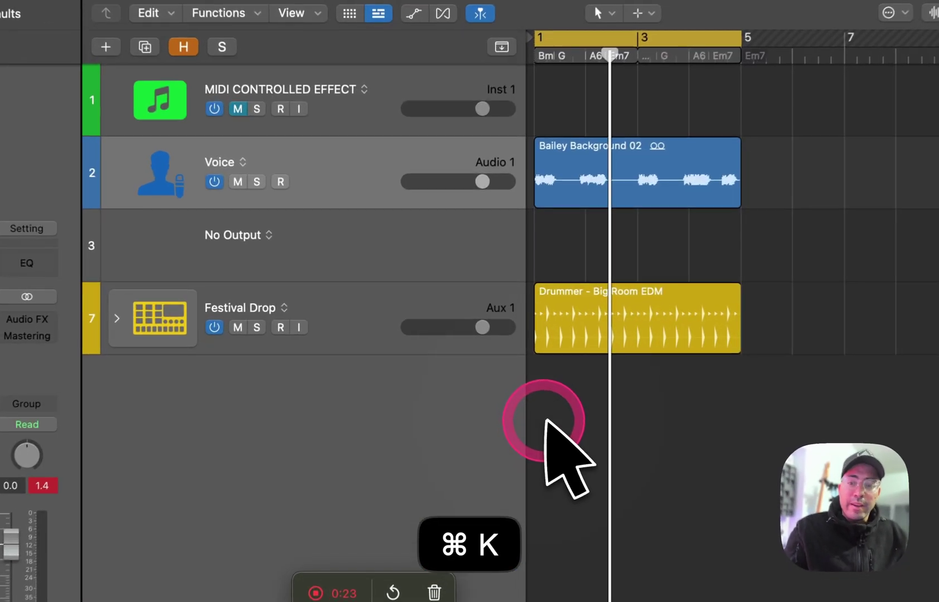
pyautogui.press('super+k')
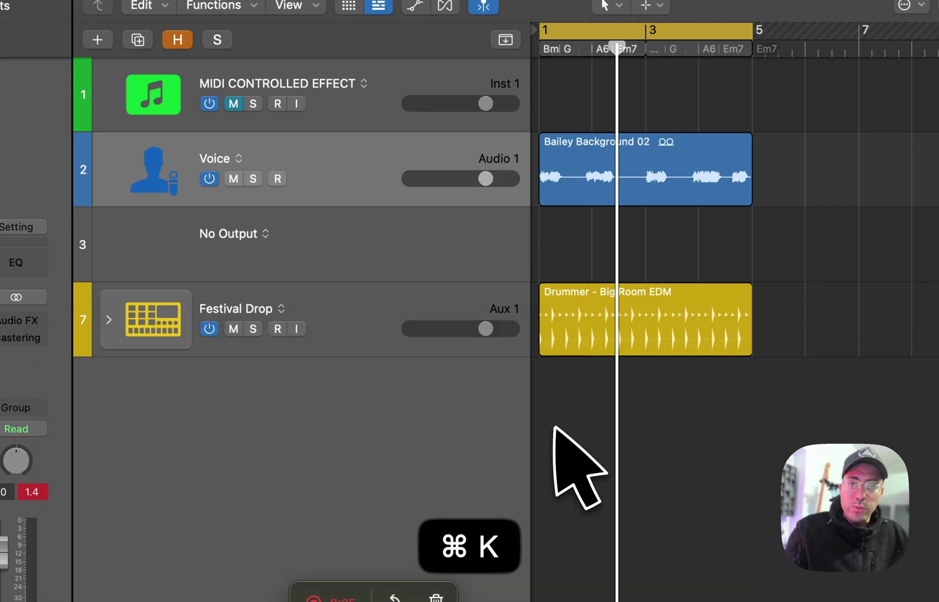
# - Select the Voice track, play back the project to hear the dry vocal over the drums, and stop playback
pyautogui.click(354, 178)
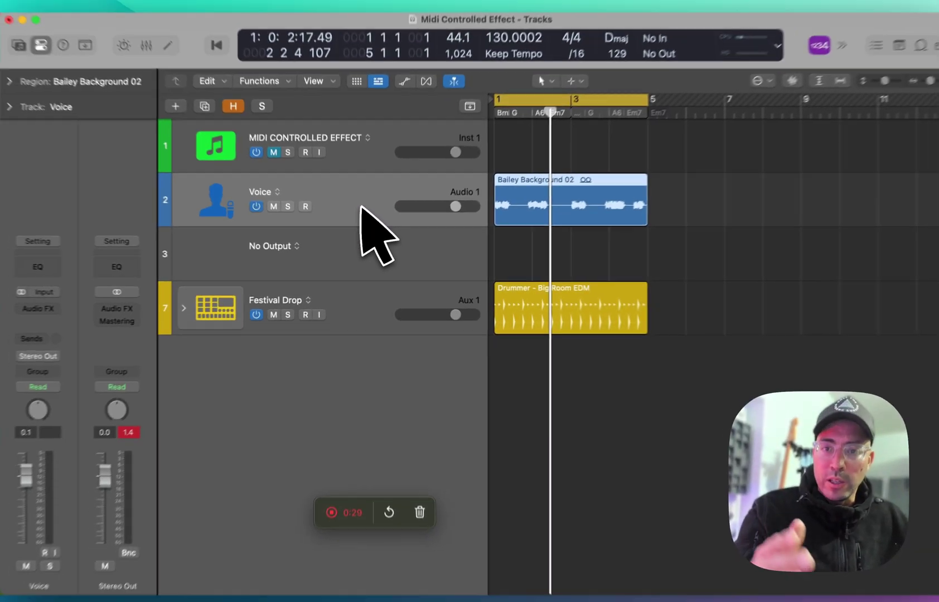
pyautogui.press('space')
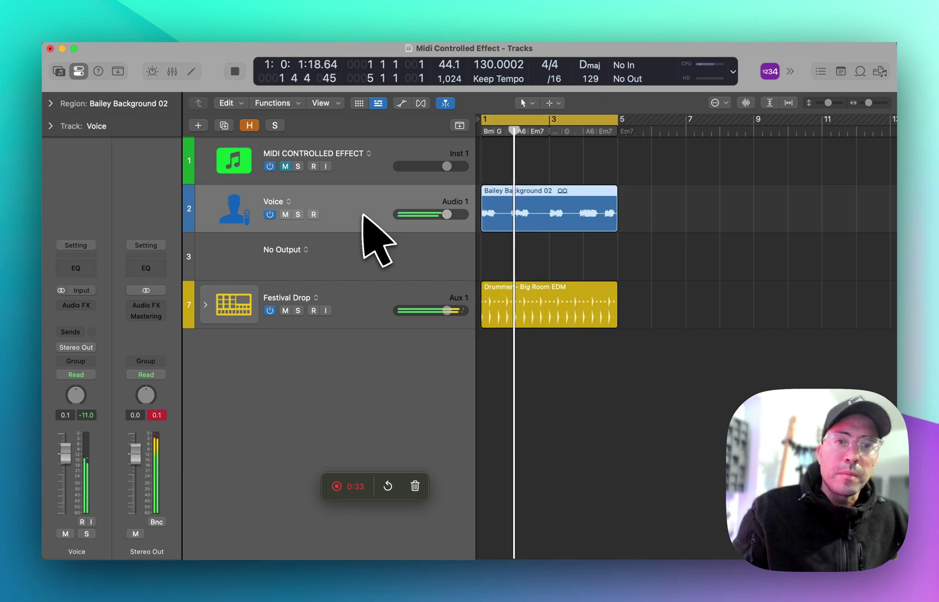
pyautogui.press('space')
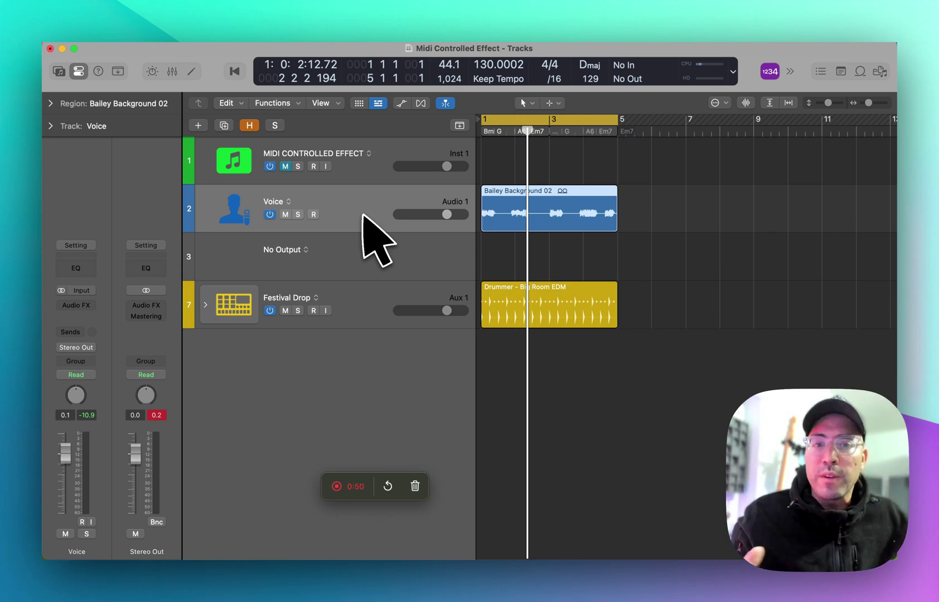
# - Mute the Voice track and choose SoundLabs.ai MicDrop from the AU MIDI-controlled Effects as the instrument on the MIDI CONTROLLED EFFECT track
pyautogui.click(287, 215)
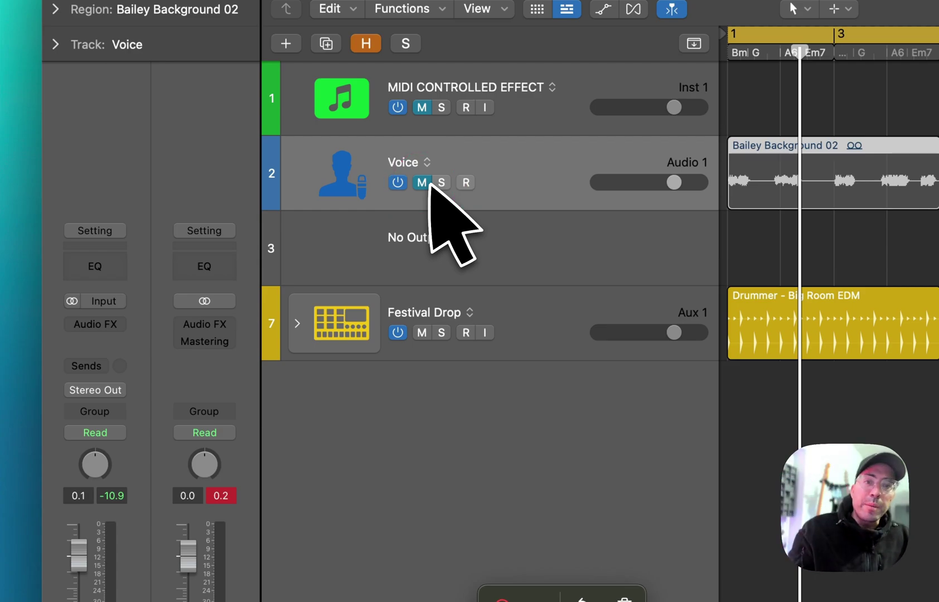
pyautogui.click(503, 115)
pyautogui.click(106, 301)
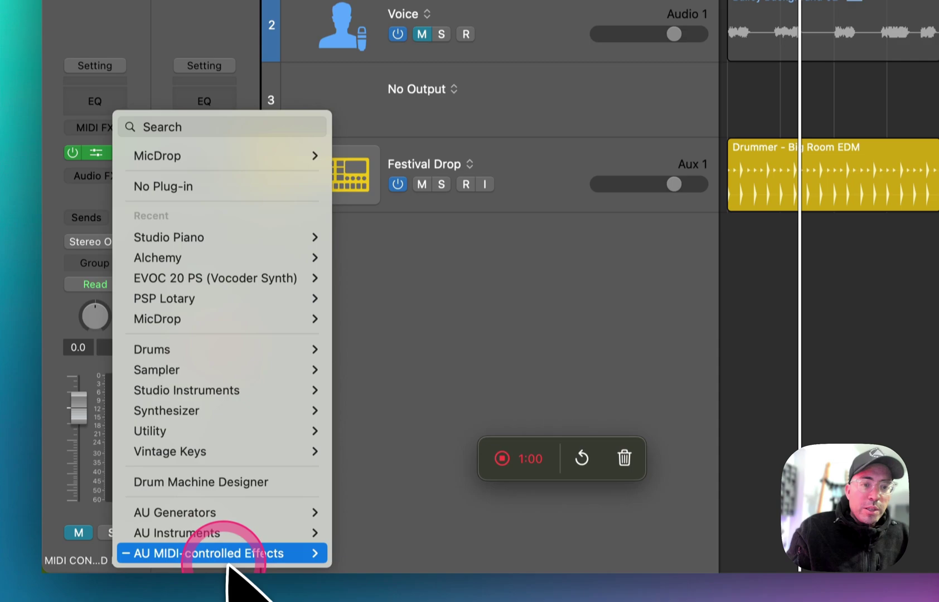
pyautogui.moveTo(229, 543)
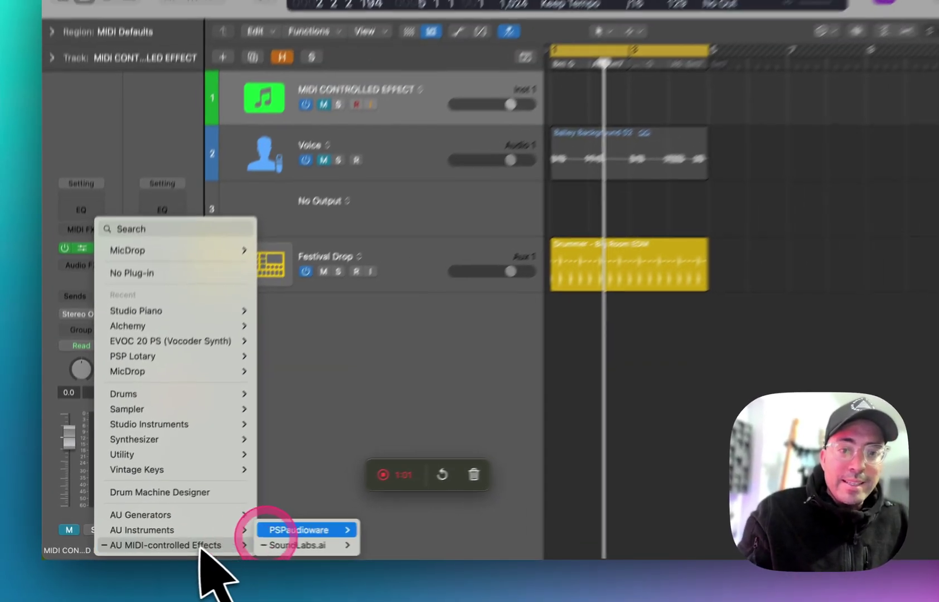
pyautogui.moveTo(306, 546)
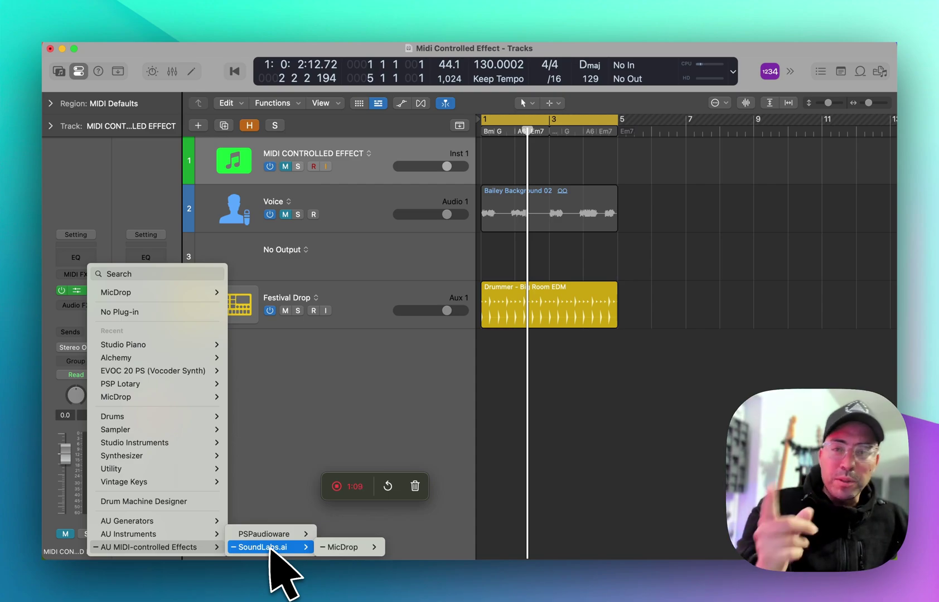
pyautogui.click(342, 547)
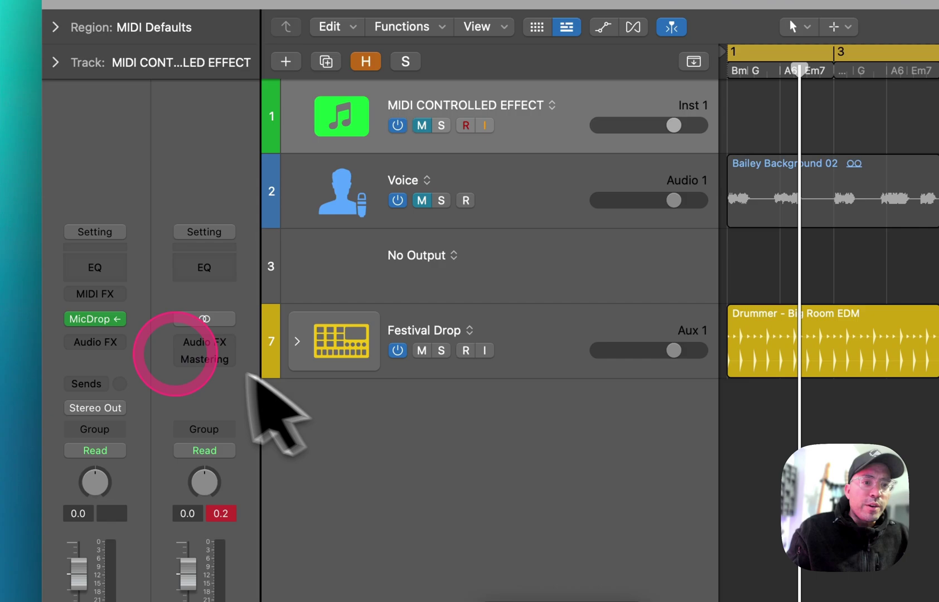
# - Set the MicDrop plug-in's side chain to Voice (Audio 1) and close its window
pyautogui.click(96, 319)
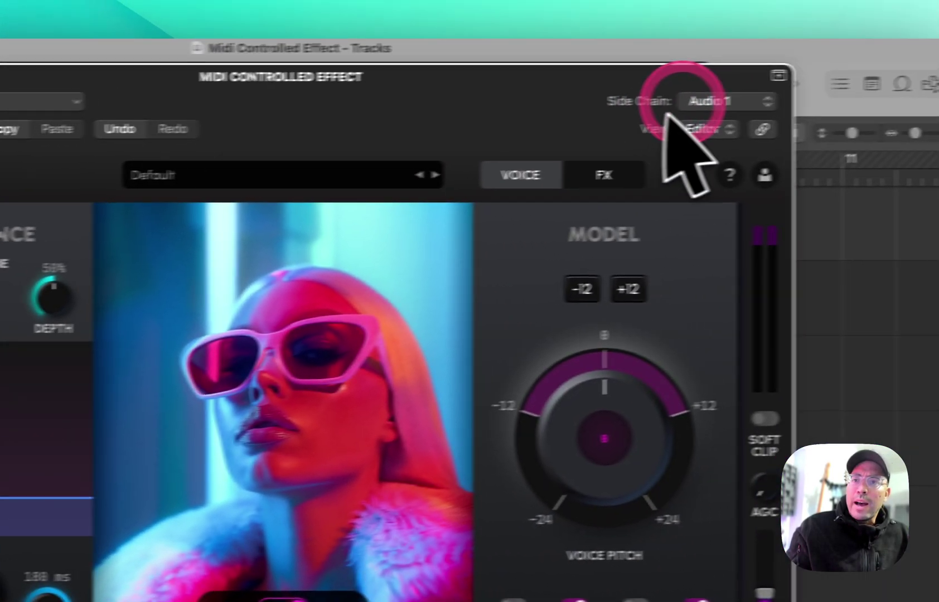
pyautogui.click(682, 102)
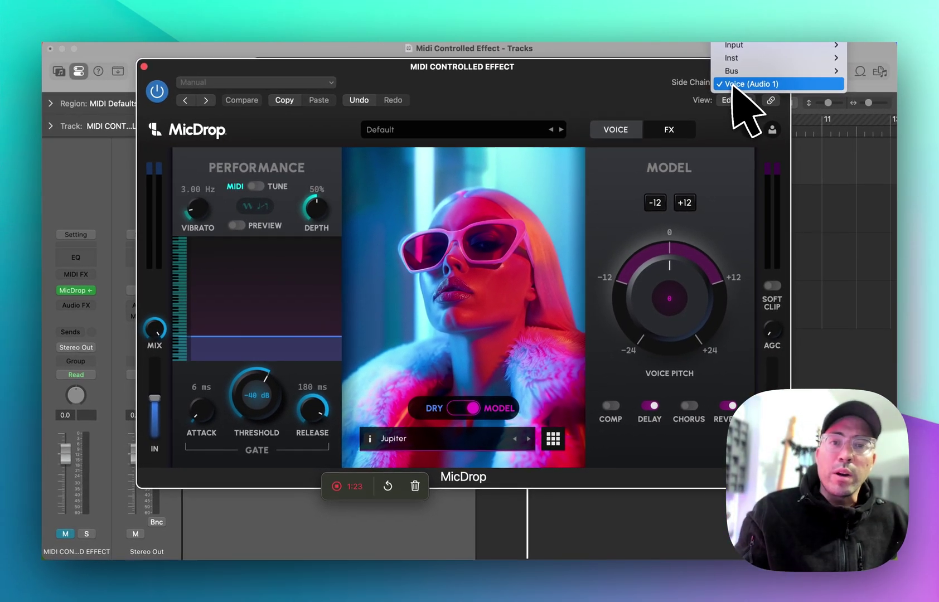
pyautogui.click(733, 84)
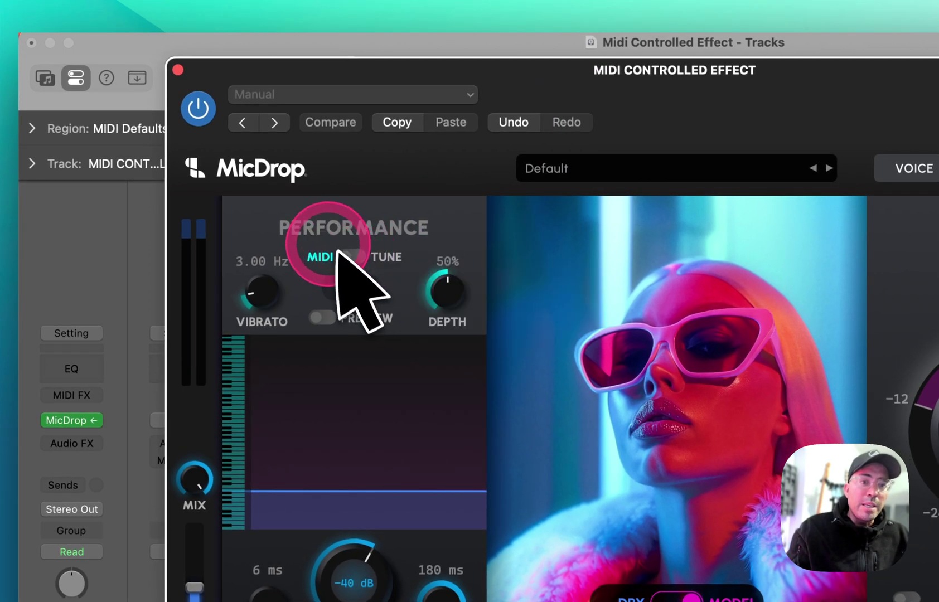
pyautogui.click(178, 70)
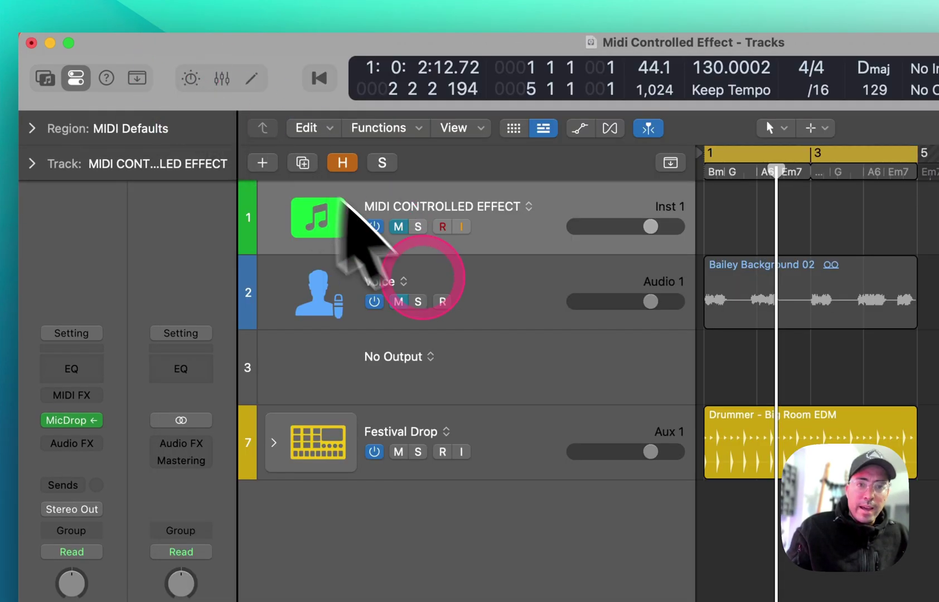
# - Unmute the MIDI CONTROLLED EFFECT track and show the Musical Typing keyboard
pyautogui.click(398, 226)
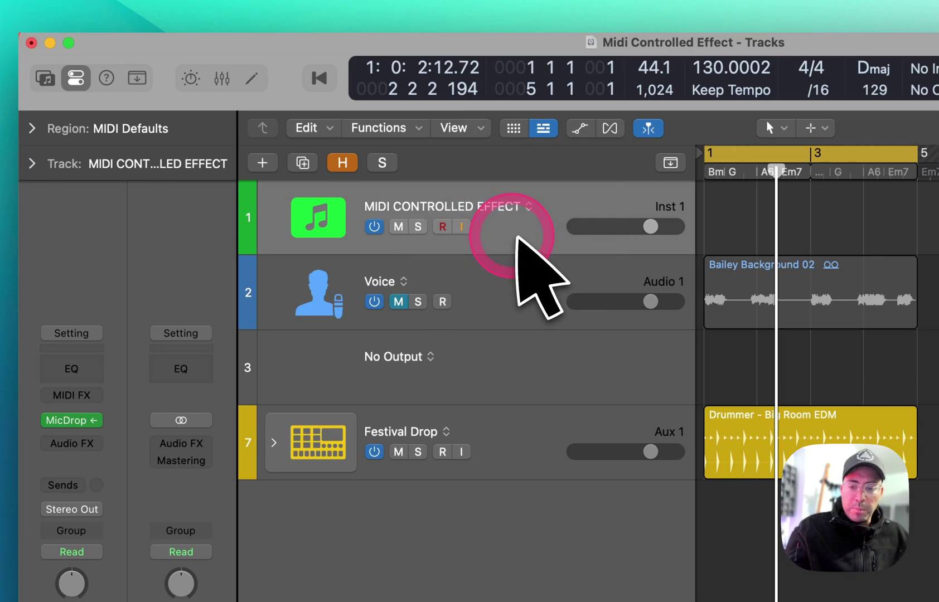
pyautogui.press('super+k')
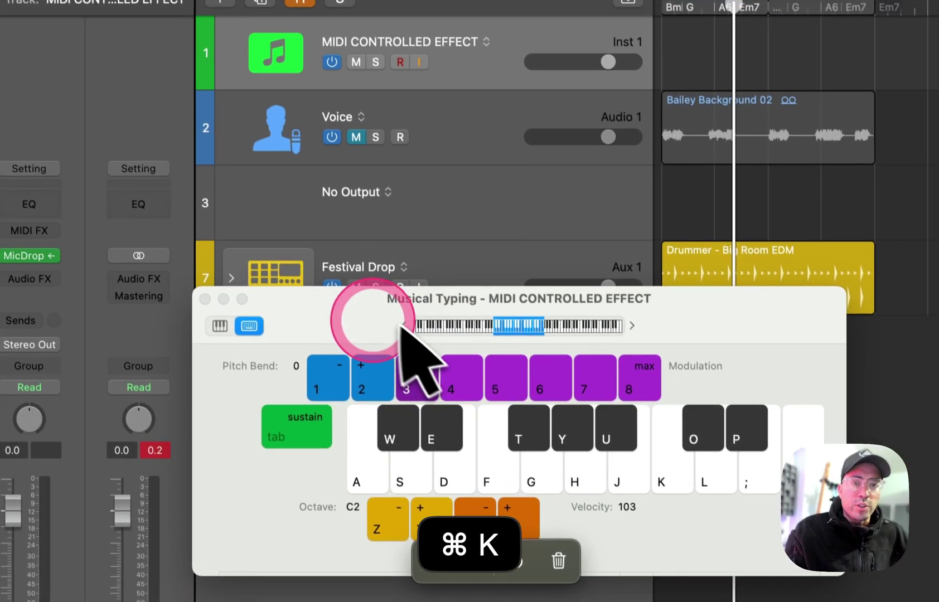
pyautogui.moveTo(410, 487); pyautogui.dragTo(446, 484)
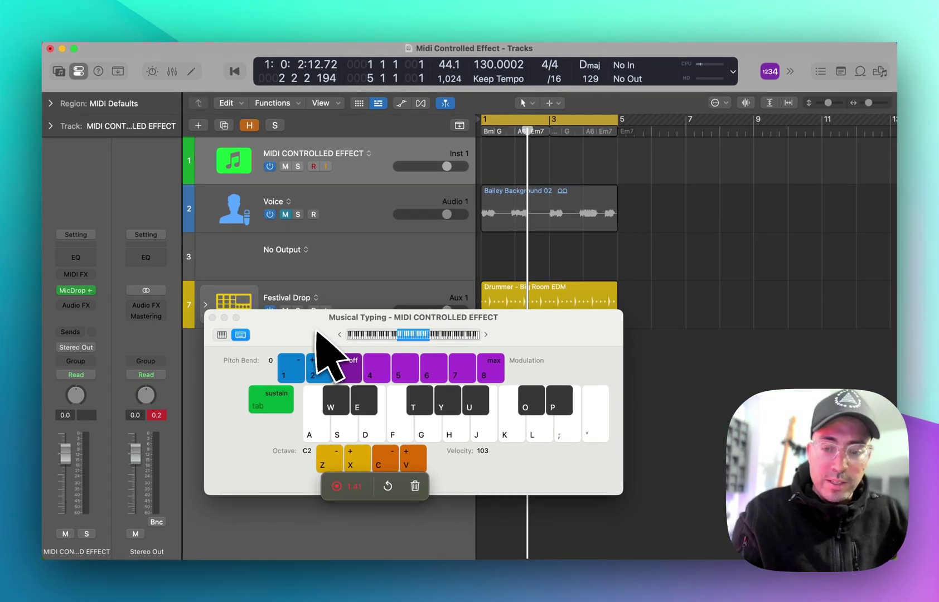
# - Start playback and play C, C# and D# notes in octave C2 to hear MicDrop process the vocal
pyautogui.press('space')
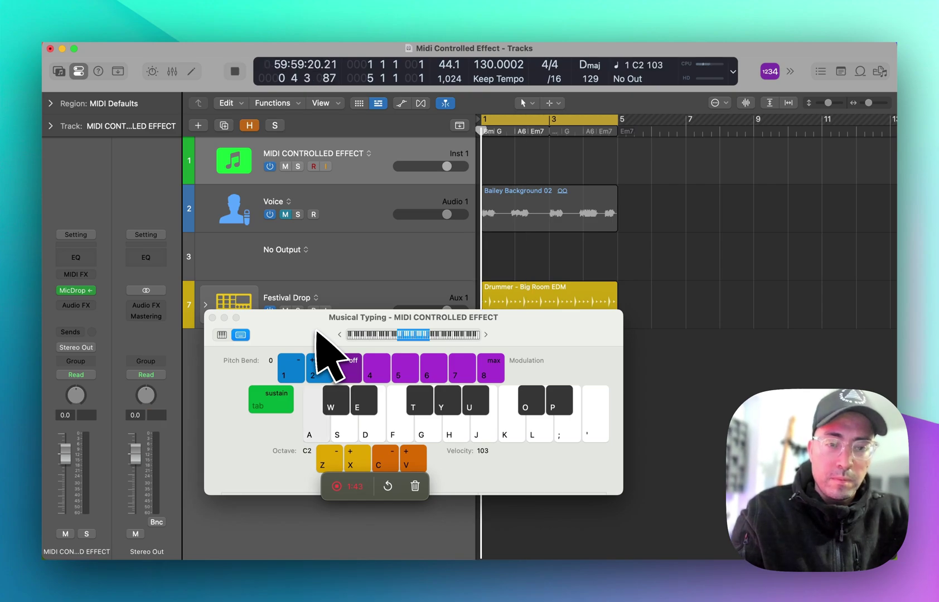
pyautogui.press('w')
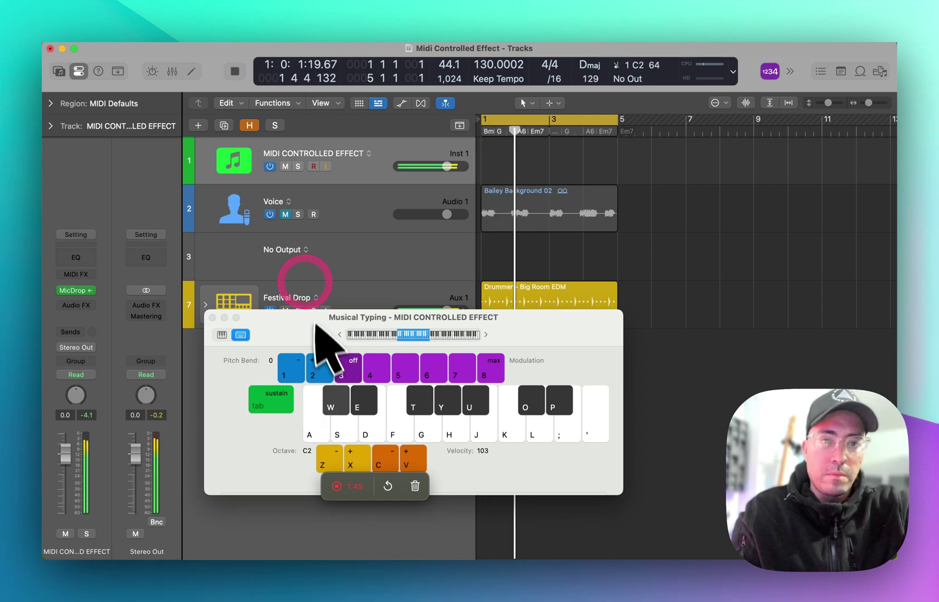
pyautogui.press('a')
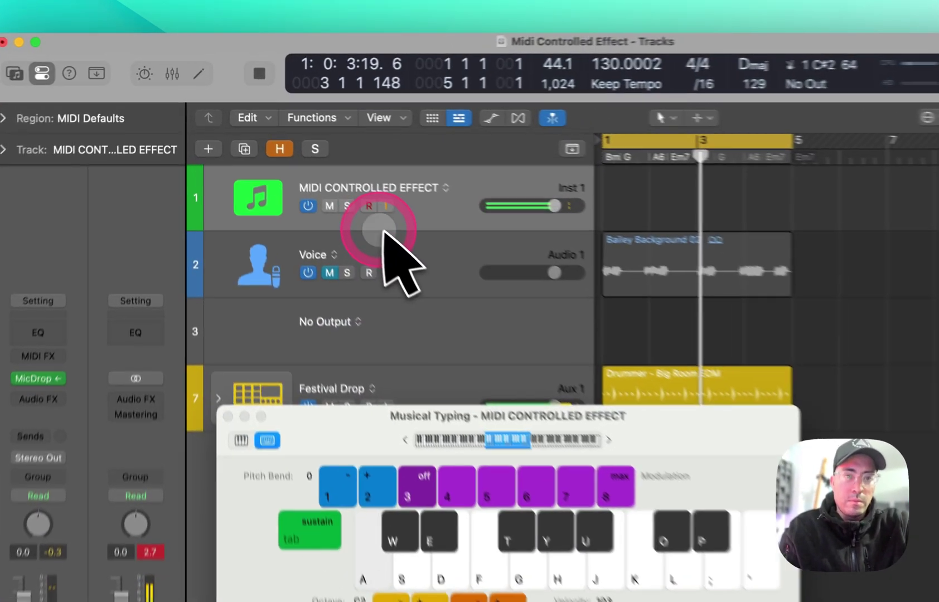
pyautogui.press('w')
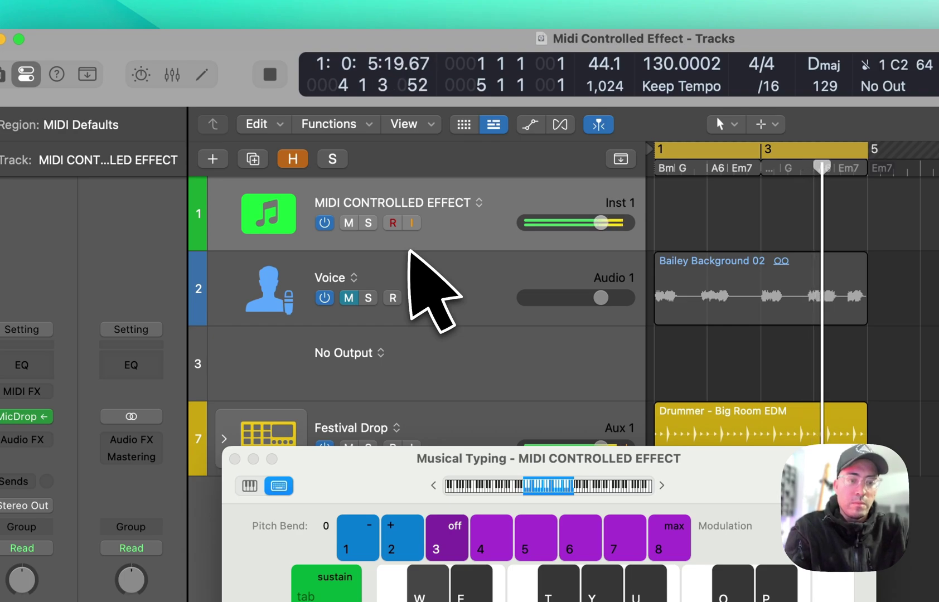
pyautogui.press('e')
pyautogui.press('a')
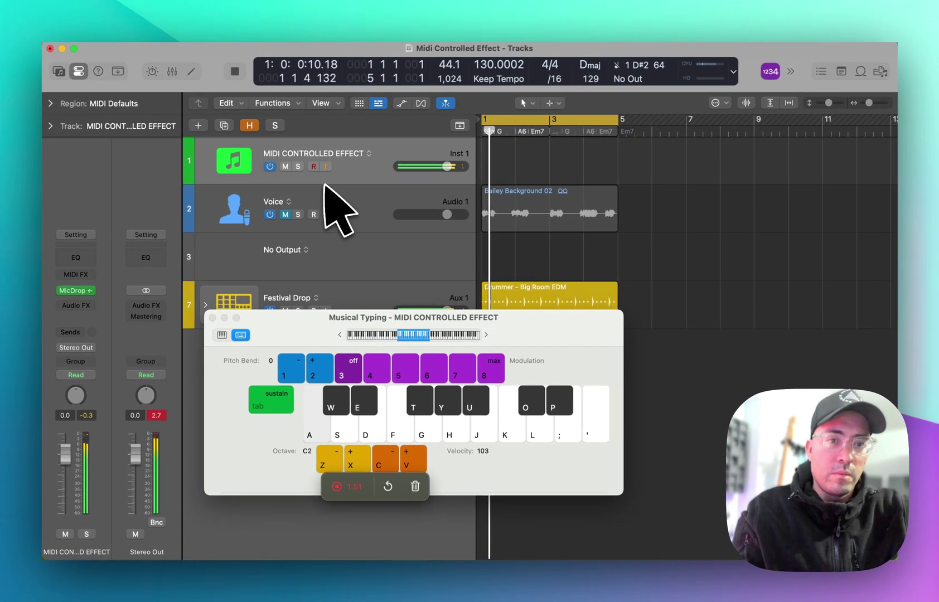
pyautogui.press('w')
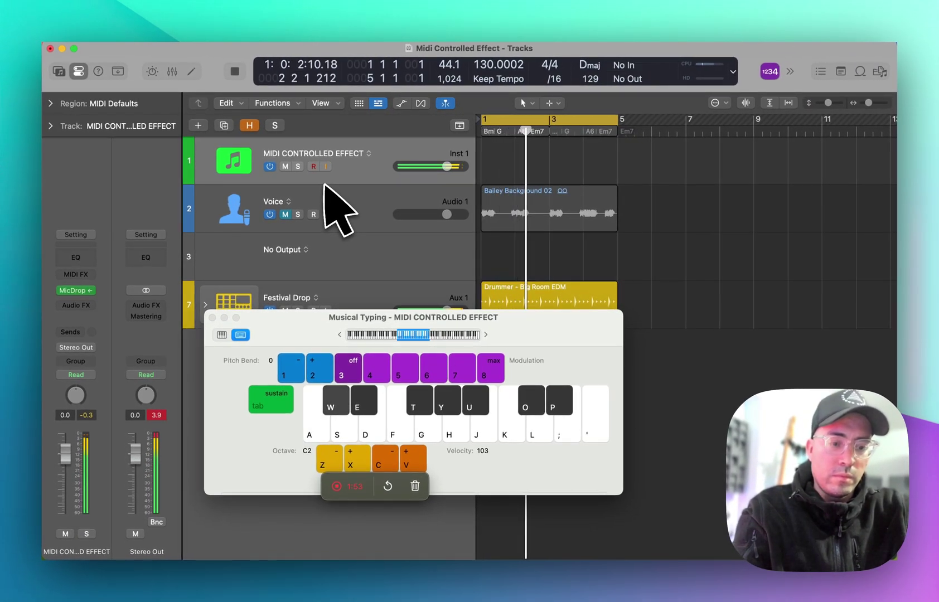
pyautogui.press('a')
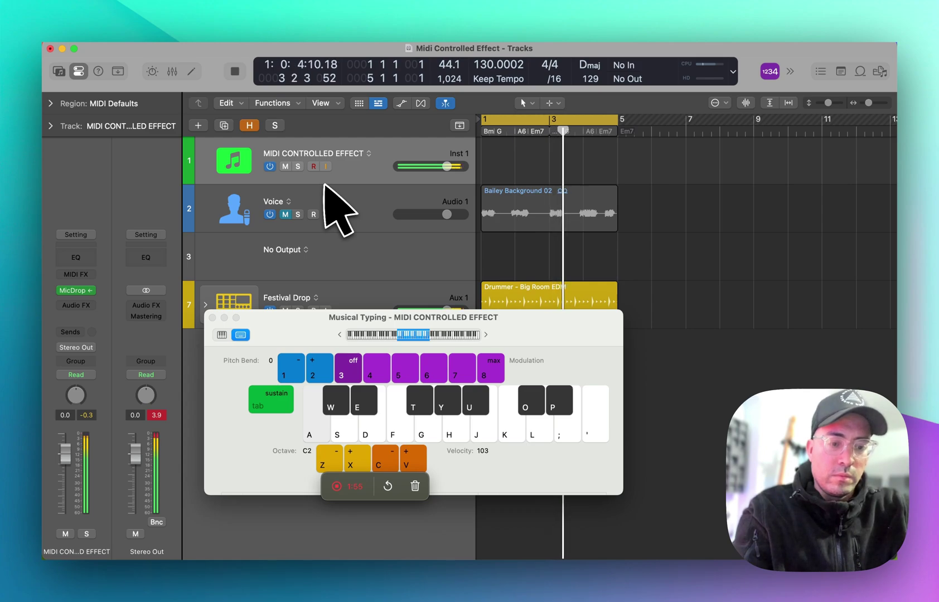
# - Raise the Musical Typing octave to C3 and C4 while playing notes through MicDrop, and hide the keyboard
pyautogui.press('x')
pyautogui.press('e')
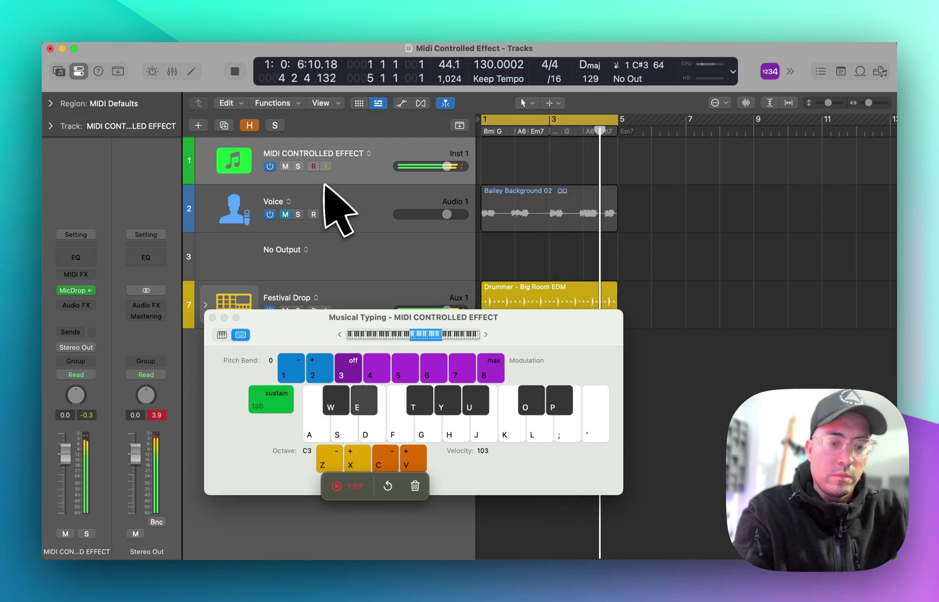
pyautogui.press('x')
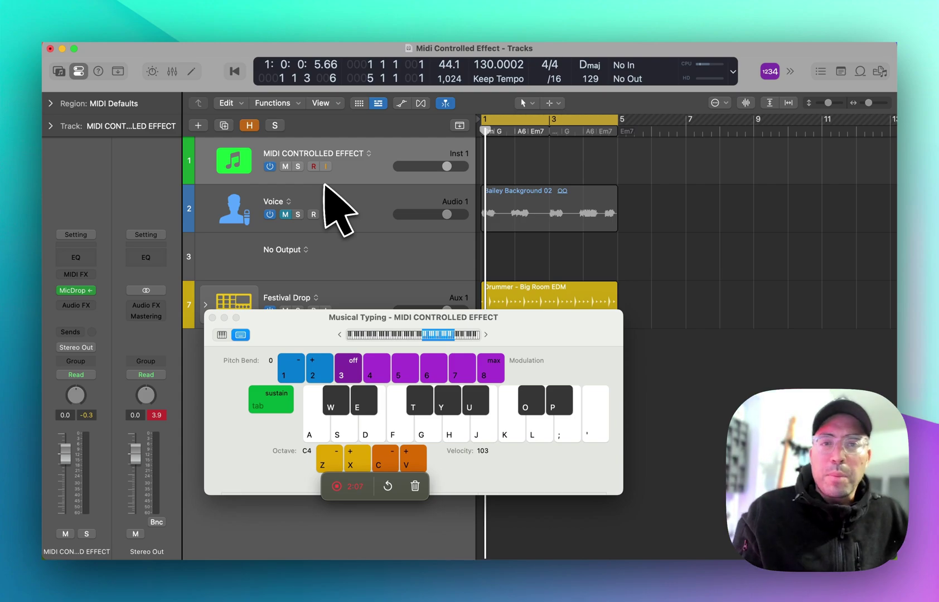
pyautogui.press('super+k')
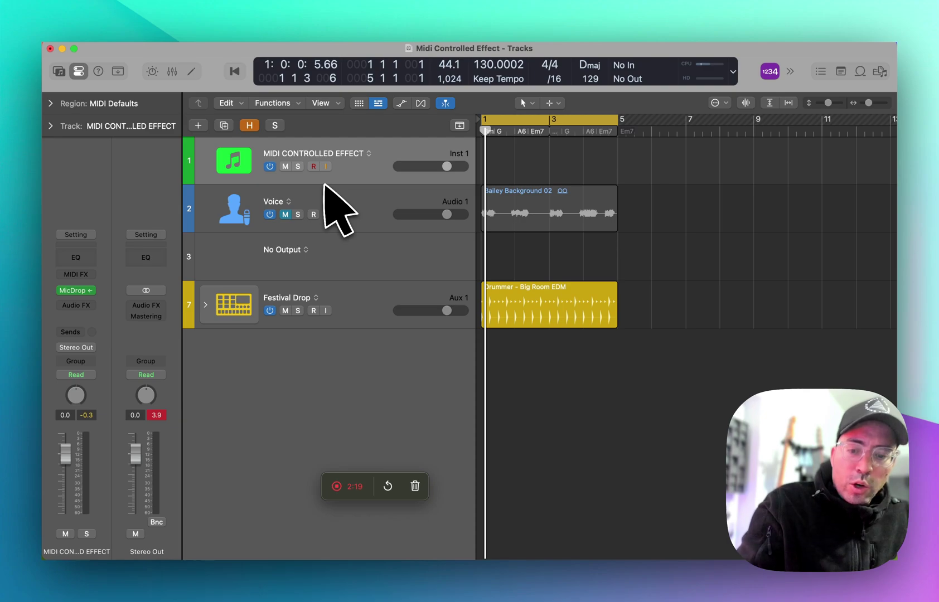
# - Add a new software instrument track and load the EVOC 20 PS (Vocoder Synth) on it
pyautogui.hotkey('ctrl', 'alt', 's')
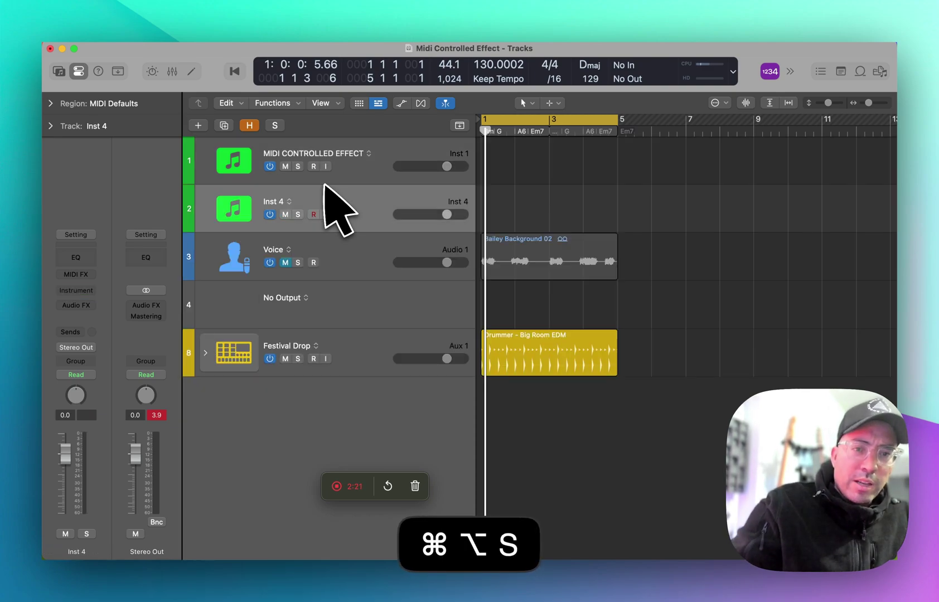
pyautogui.click(76, 290)
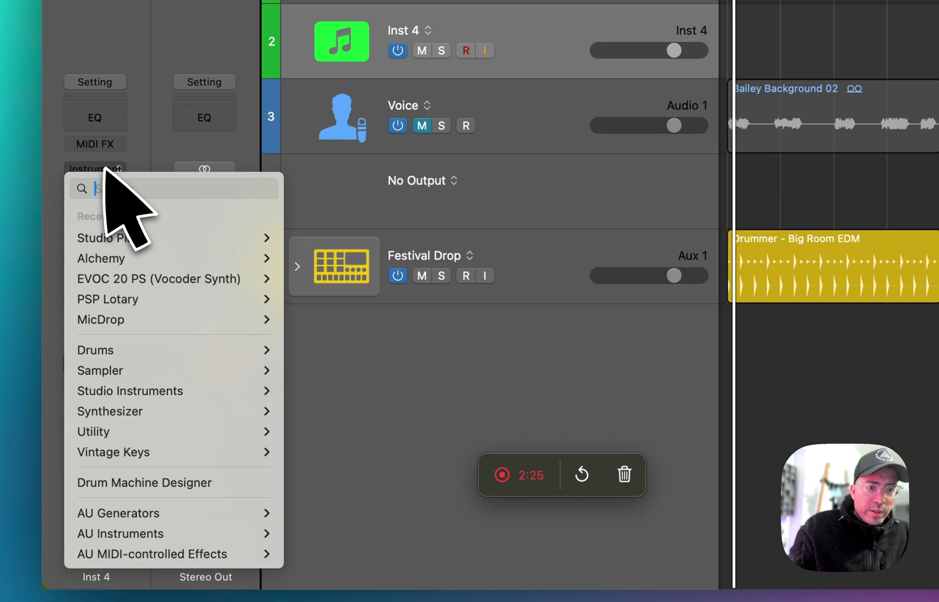
pyautogui.click(192, 276)
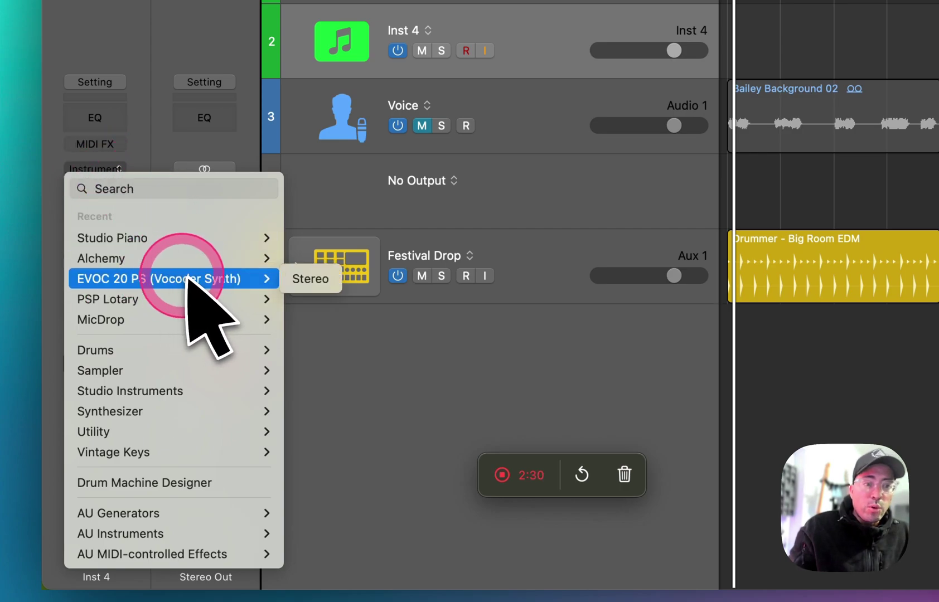
pyautogui.click(233, 411)
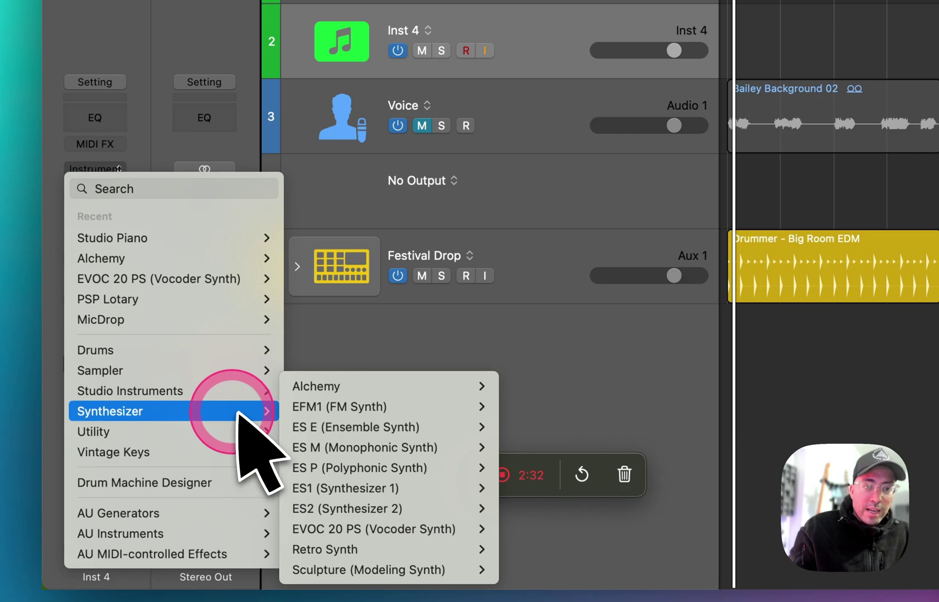
pyautogui.click(351, 529)
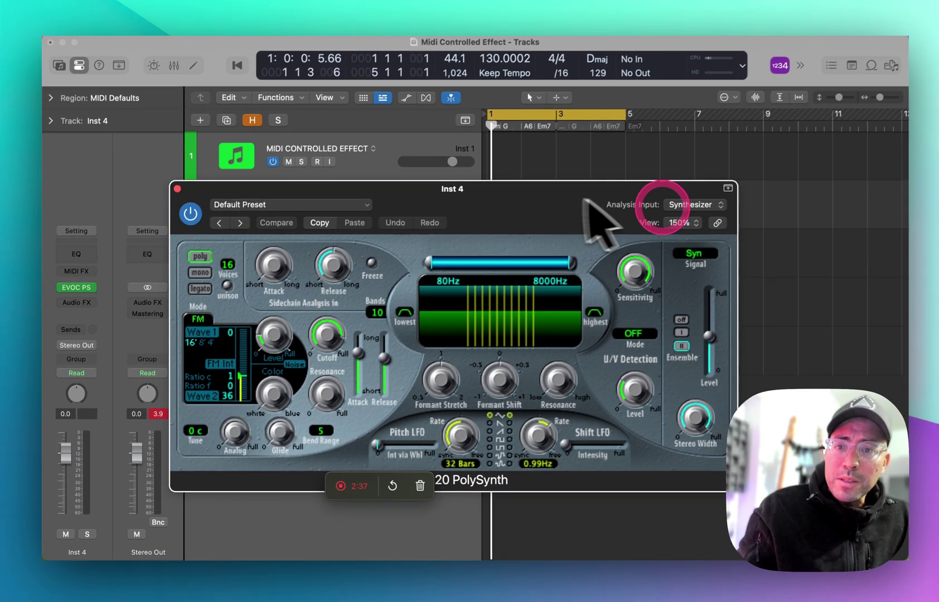
# - Set the vocoder synth's analysis input to Voice (Audio 1) and its signal to Voc
pyautogui.click(678, 209)
pyautogui.click(697, 230)
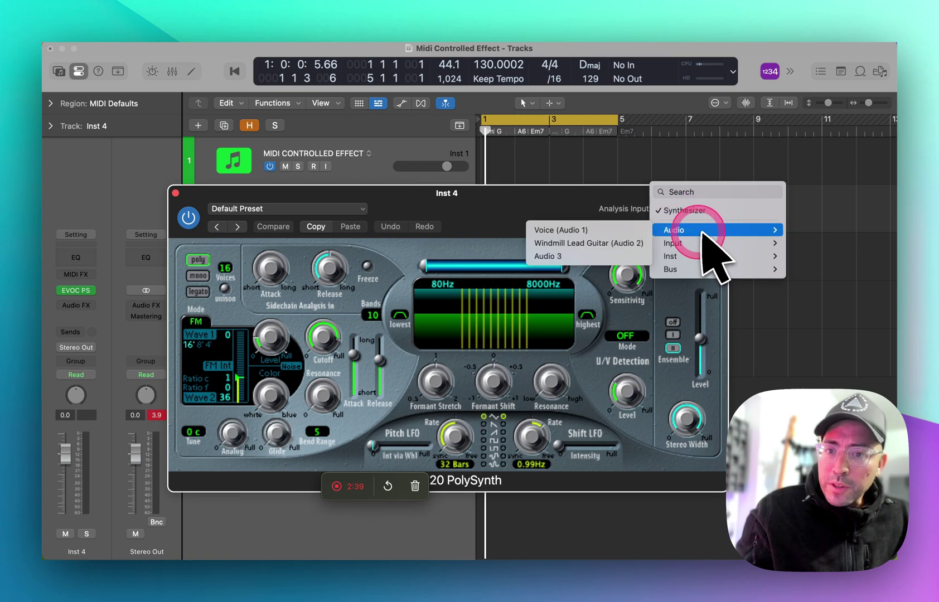
pyautogui.click(619, 231)
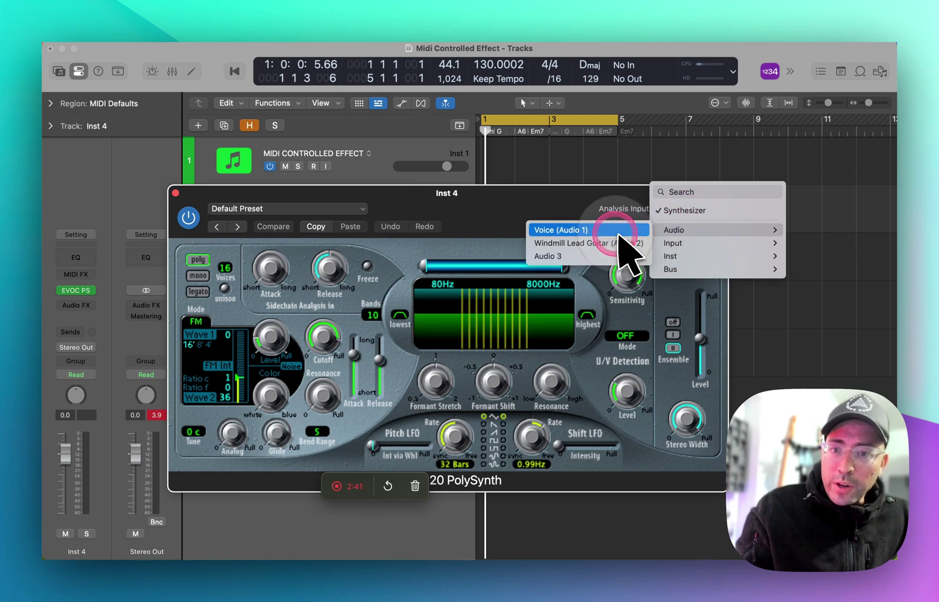
pyautogui.click(688, 257)
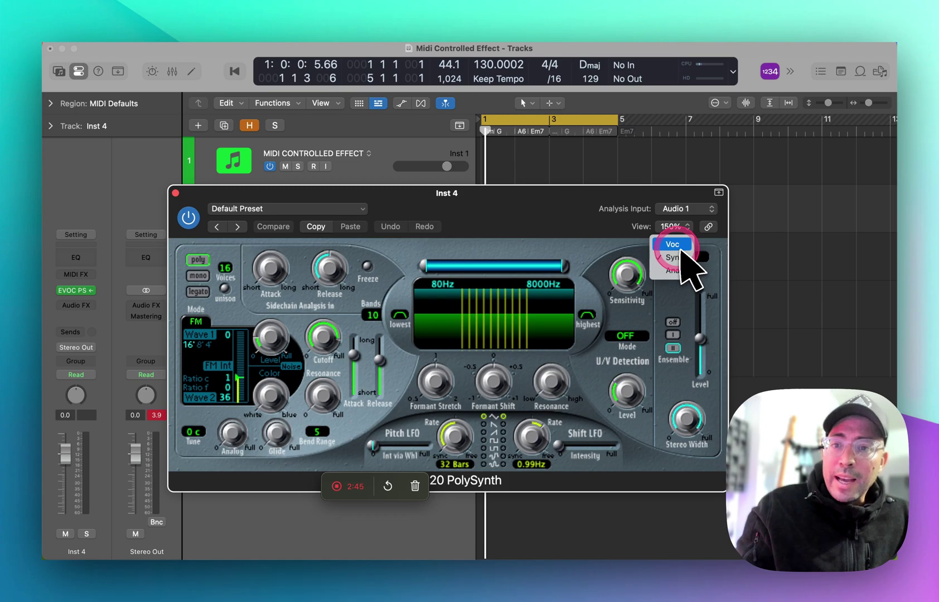
pyautogui.moveTo(681, 251); pyautogui.dragTo(681, 248)
# - With Musical Typing shown and playback running, lower the vocoder's Formant Stretch and raise its output Level and Resonance
pyautogui.moveTo(585, 206); pyautogui.dragTo(495, 122)
pyautogui.press('cmd+k')
pyautogui.press('space')
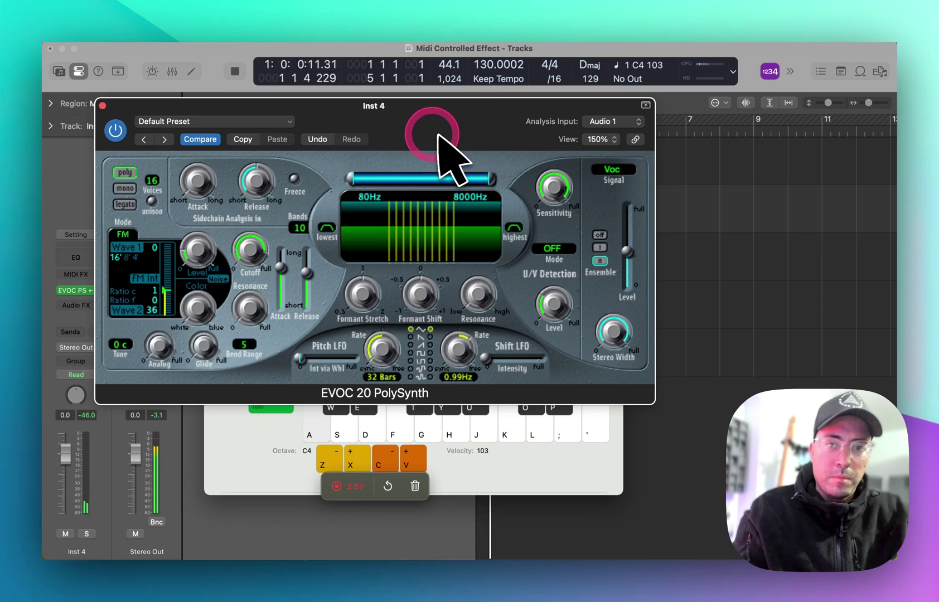
pyautogui.moveTo(369, 286); pyautogui.dragTo(380, 318)
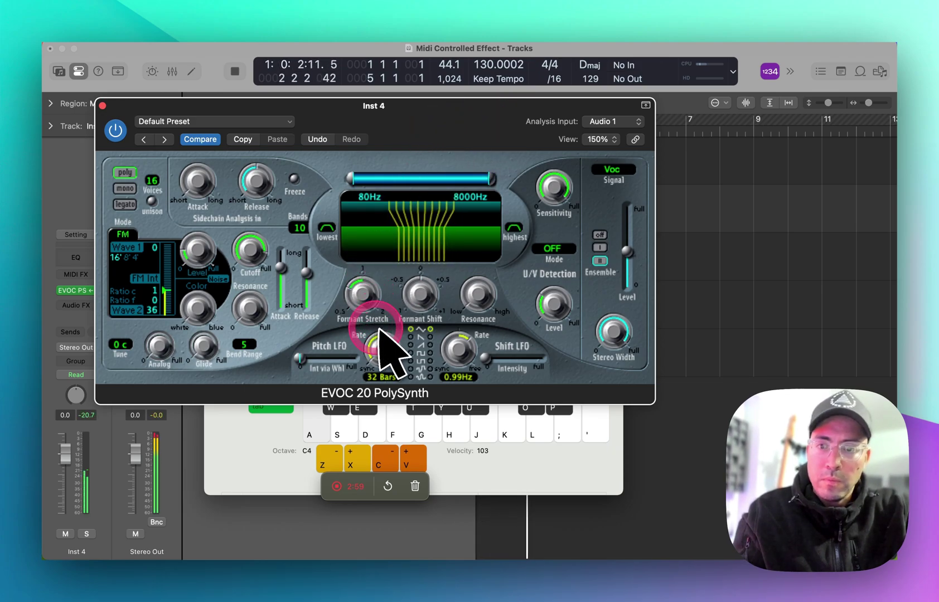
pyautogui.moveTo(628, 252); pyautogui.dragTo(630, 230)
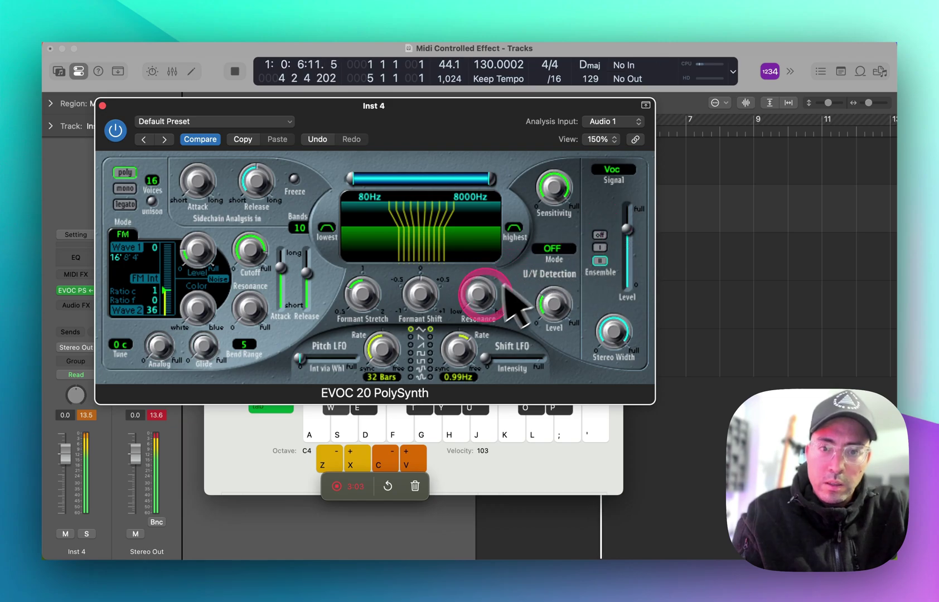
pyautogui.moveTo(480, 293); pyautogui.dragTo(482, 272)
# - Play C and C# notes through the vocoder, trim its output Level to around 8 dB or slightly higher, and set Ensemble to I
pyautogui.press('a')
pyautogui.press('w')
pyautogui.moveTo(628, 228); pyautogui.dragTo(630, 243)
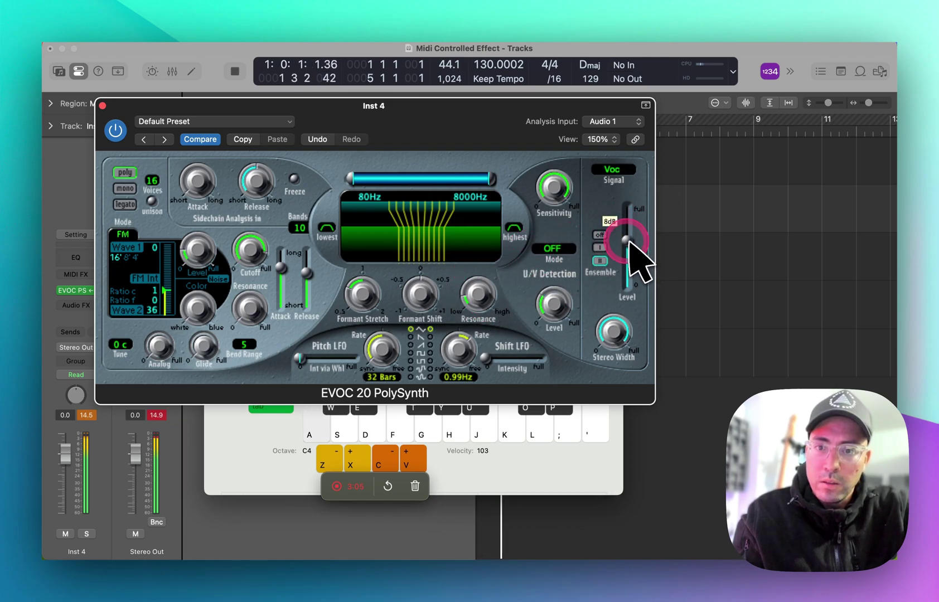
pyautogui.click(600, 247)
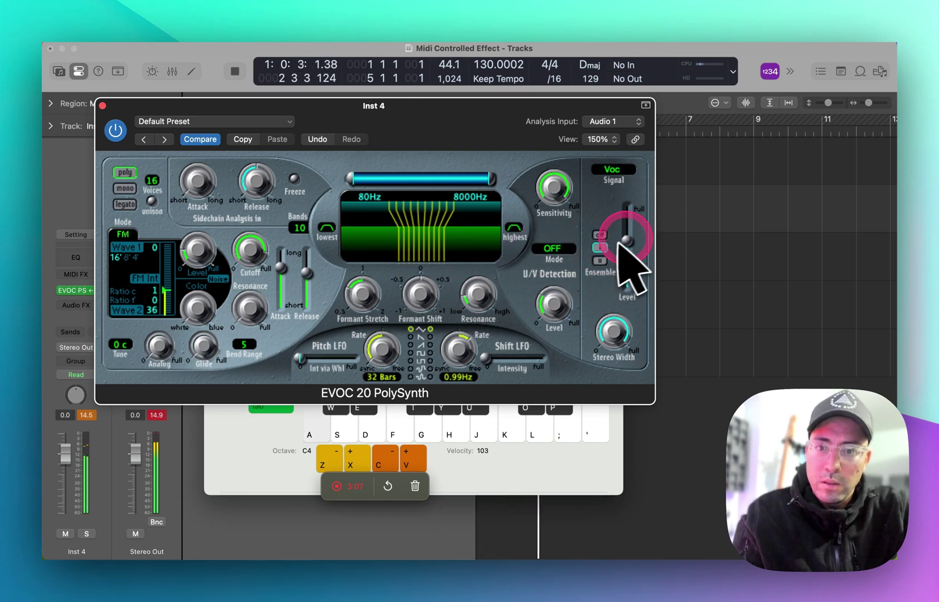
pyautogui.moveTo(629, 238); pyautogui.dragTo(629, 232)
# - Lower the vocoder's Formant Shift, adjust the U/V Detection Level and Resonance, and hide the keyboard and plug-in window
pyautogui.moveTo(559, 307); pyautogui.dragTo(558, 284)
pyautogui.moveTo(479, 299); pyautogui.dragTo(425, 317)
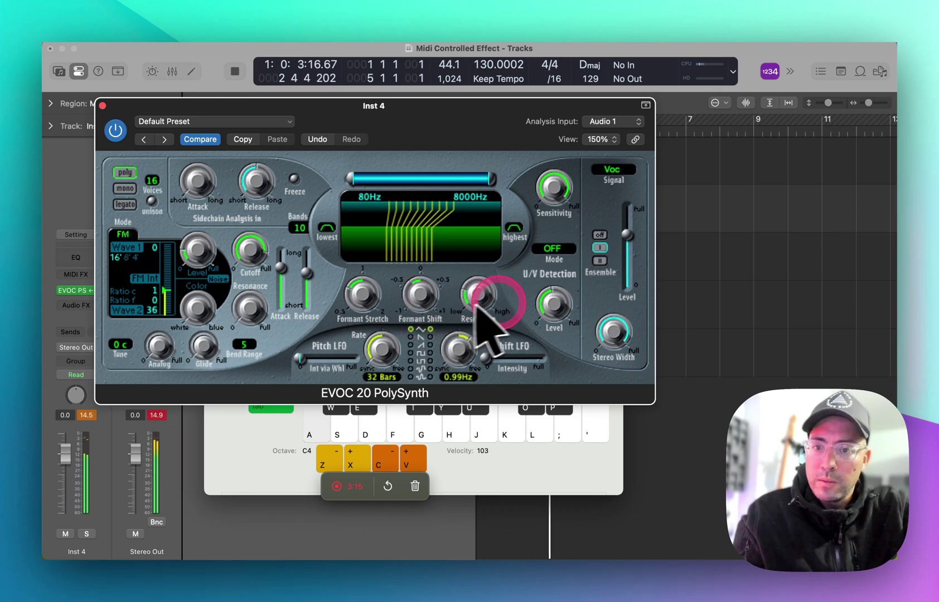
pyautogui.moveTo(503, 306); pyautogui.dragTo(509, 300)
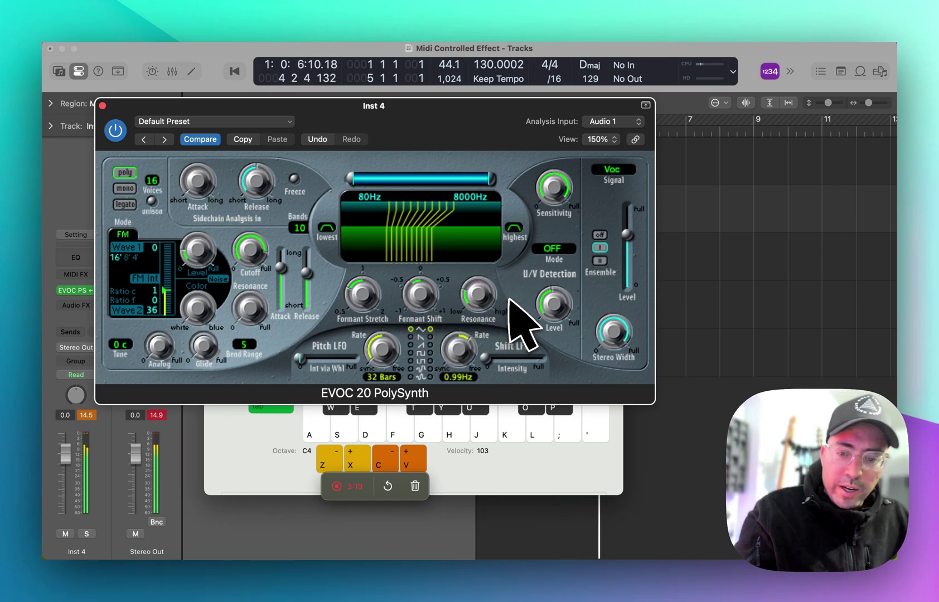
pyautogui.press('super+k')
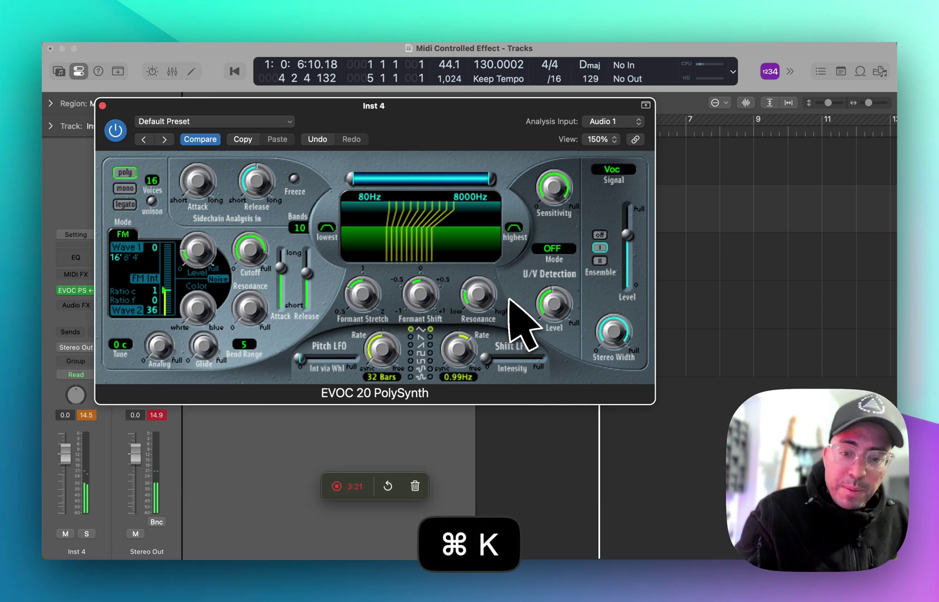
pyautogui.press('v')
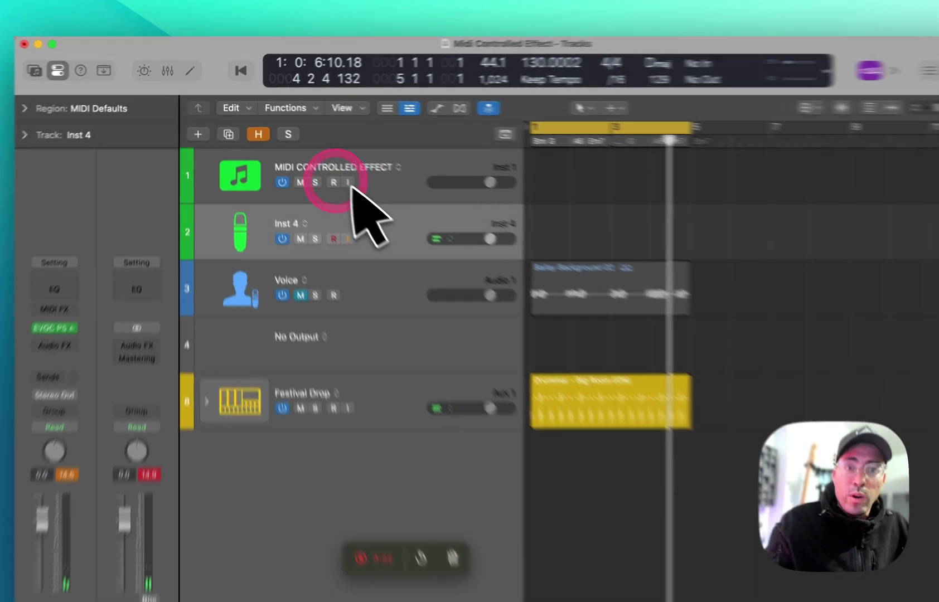
# - Select the MIDI CONTROLLED EFFECT and Inst 4 tracks together, show Musical Typing and start playback
pyautogui.click(334, 182)
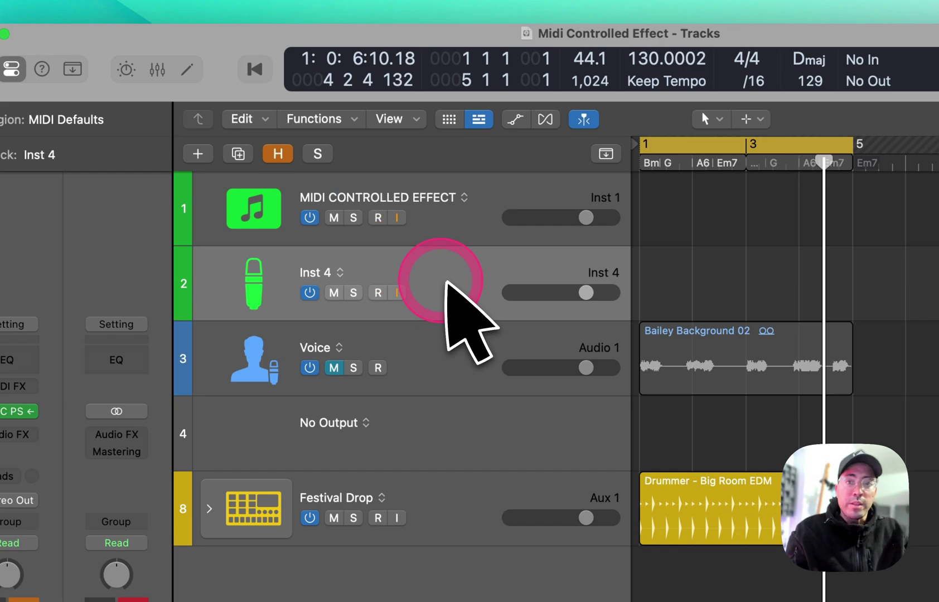
pyautogui.press('super+k')
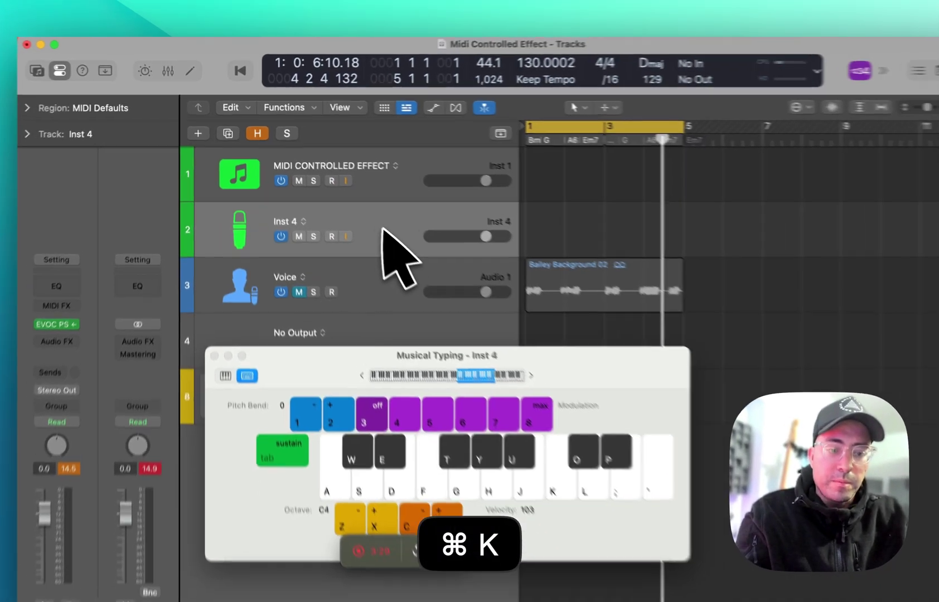
pyautogui.press('r')
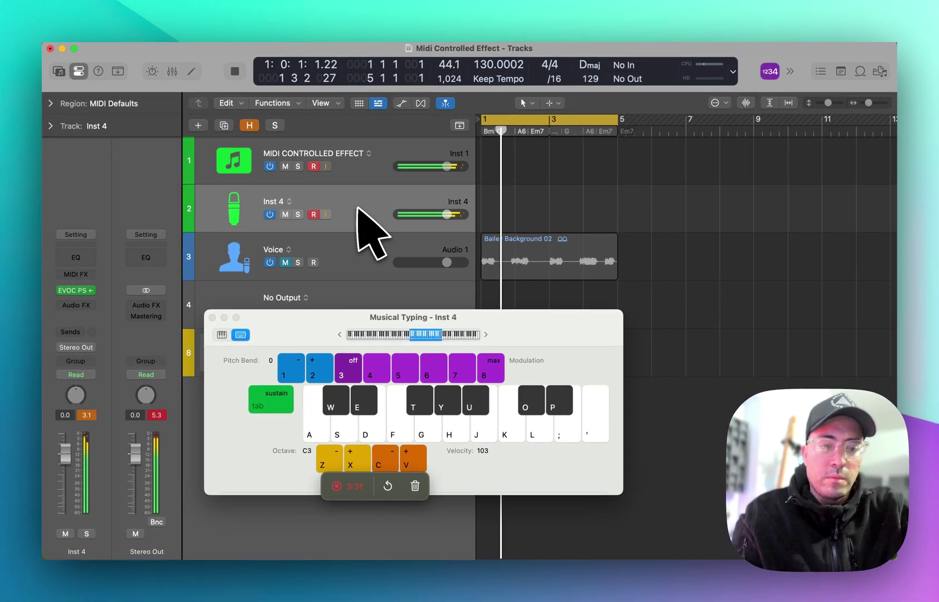
# - Play C, C# and D# notes through both tracks, lowering the Musical Typing octave to C2, and hide the keyboard
pyautogui.press('w')
pyautogui.press('z')
pyautogui.press('a')
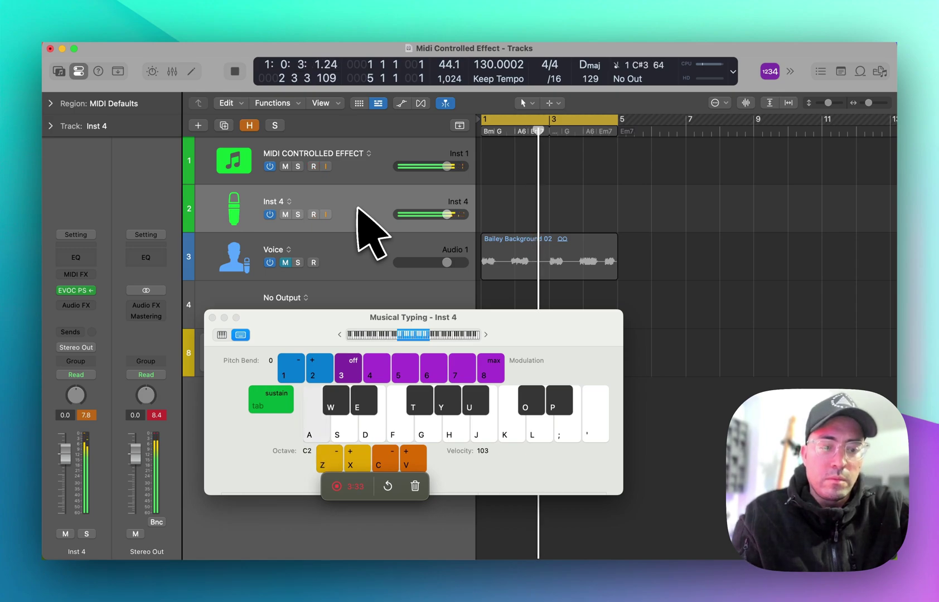
pyautogui.press('a')
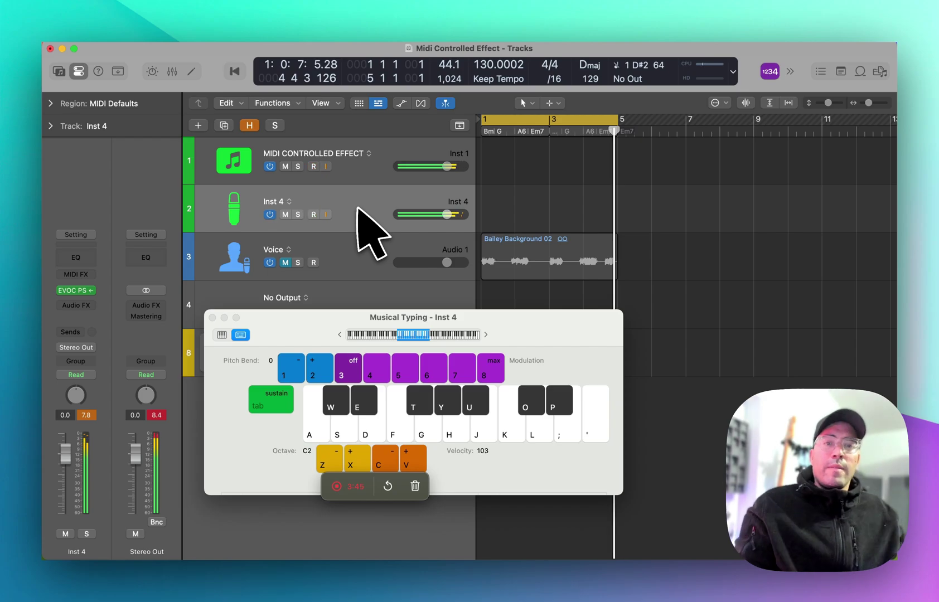
pyautogui.press('super+k')
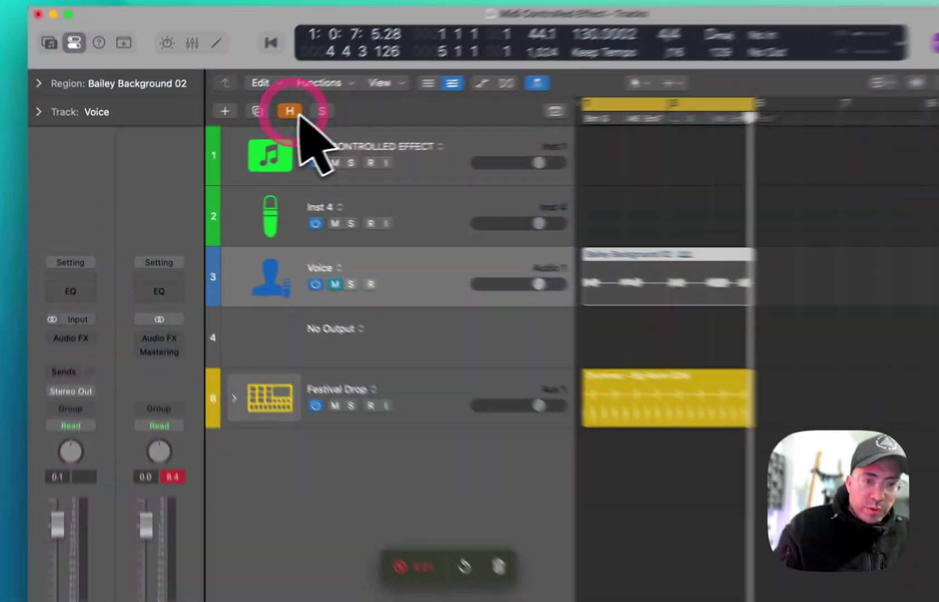
# - Reveal the hidden tracks, unmute and solo the Windmill Lead Guitar track, and play it back
pyautogui.click(294, 139)
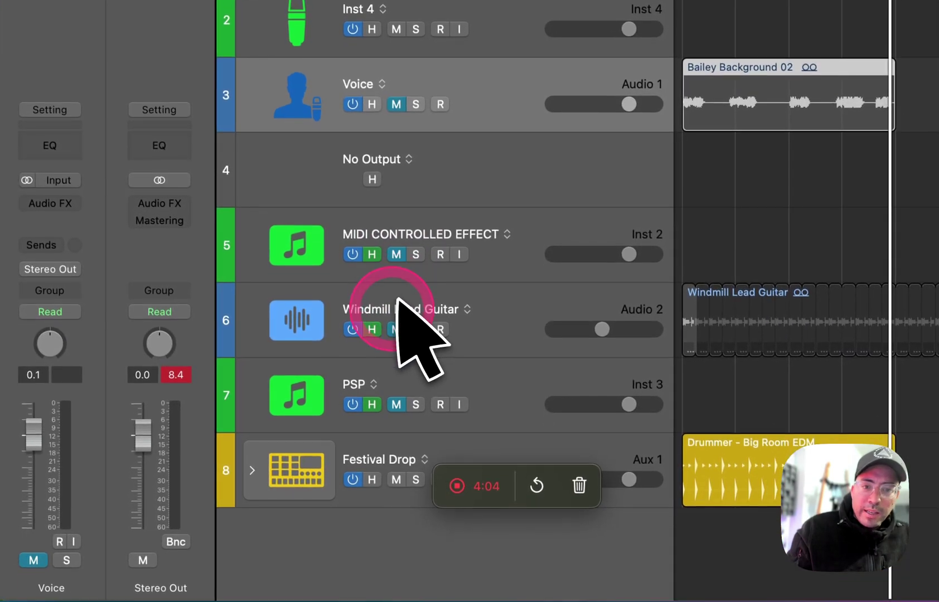
pyautogui.click(413, 534)
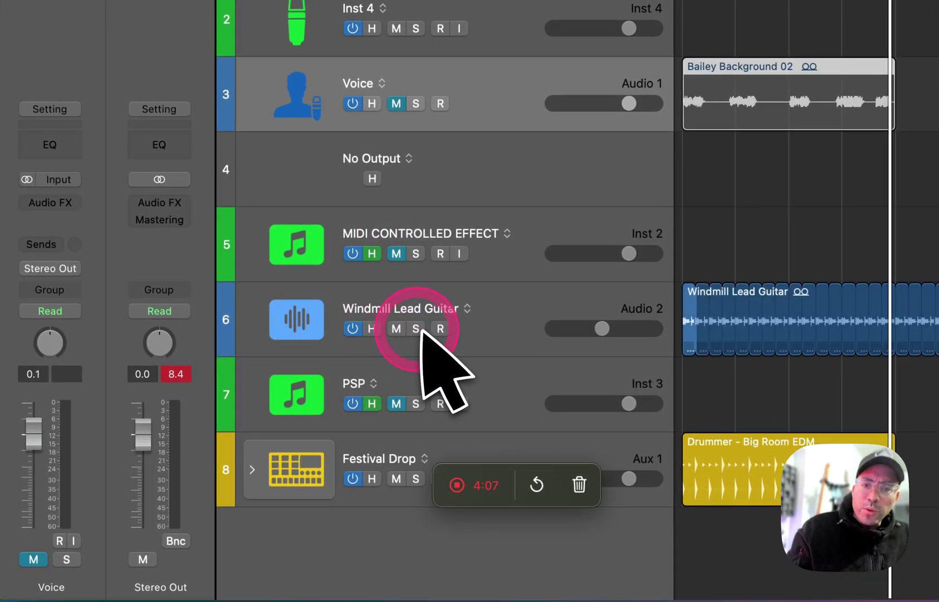
pyautogui.press('space')
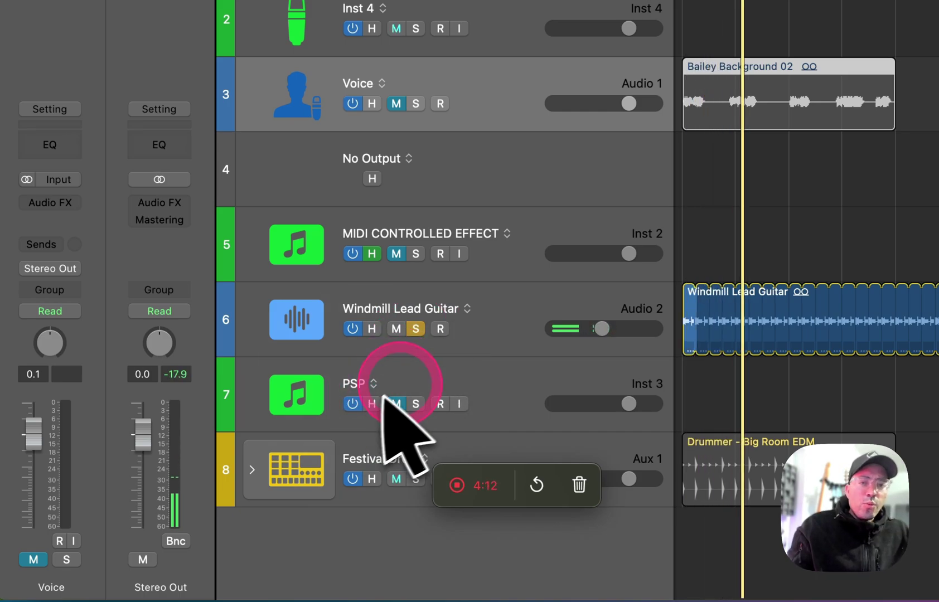
# - Select and solo the PSP track, and locate PSP Lotary among PSPaudioware's AU MIDI-controlled Effects for its instrument slot
pyautogui.click(424, 378)
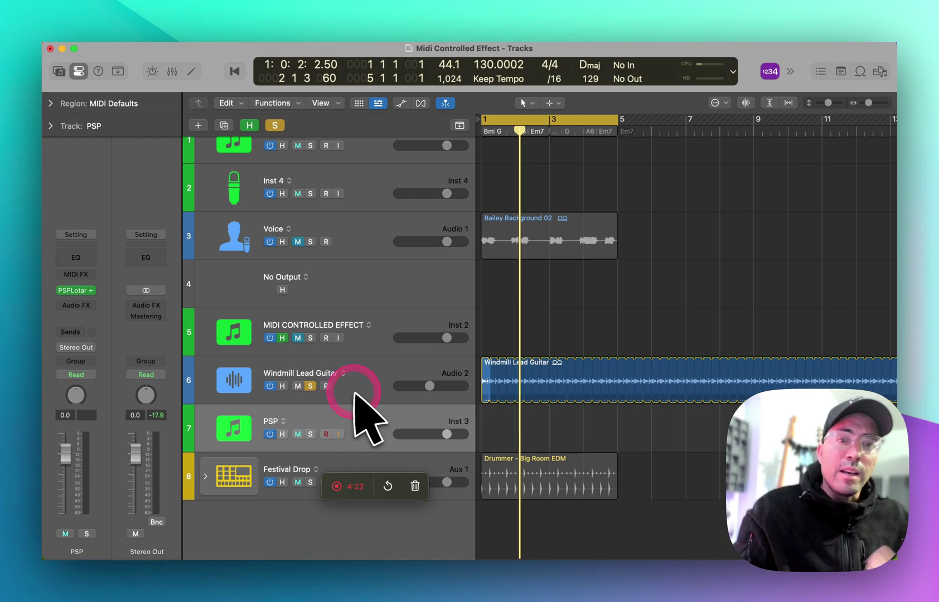
pyautogui.click(311, 434)
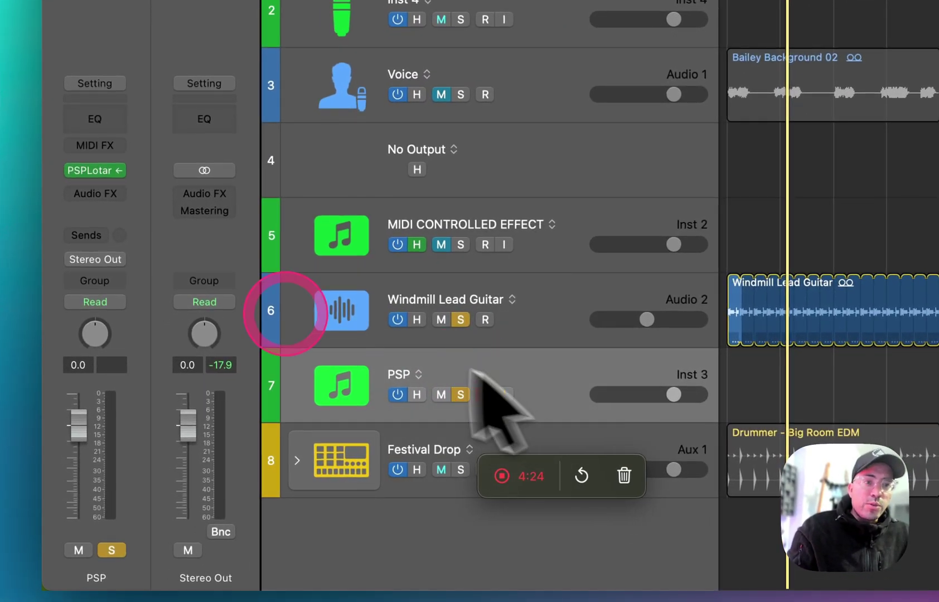
pyautogui.click(122, 171)
pyautogui.click(265, 569)
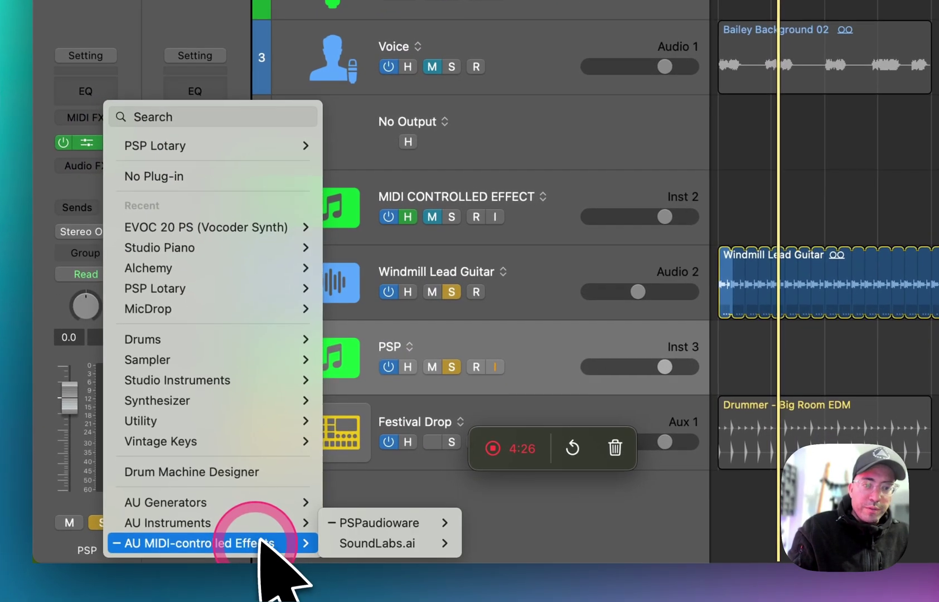
pyautogui.moveTo(390, 524)
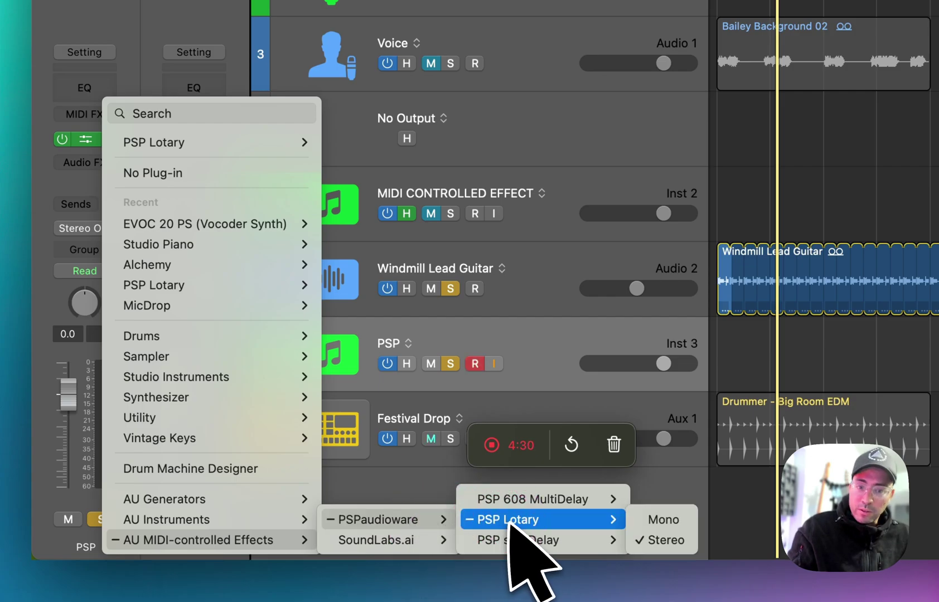
pyautogui.click(509, 520)
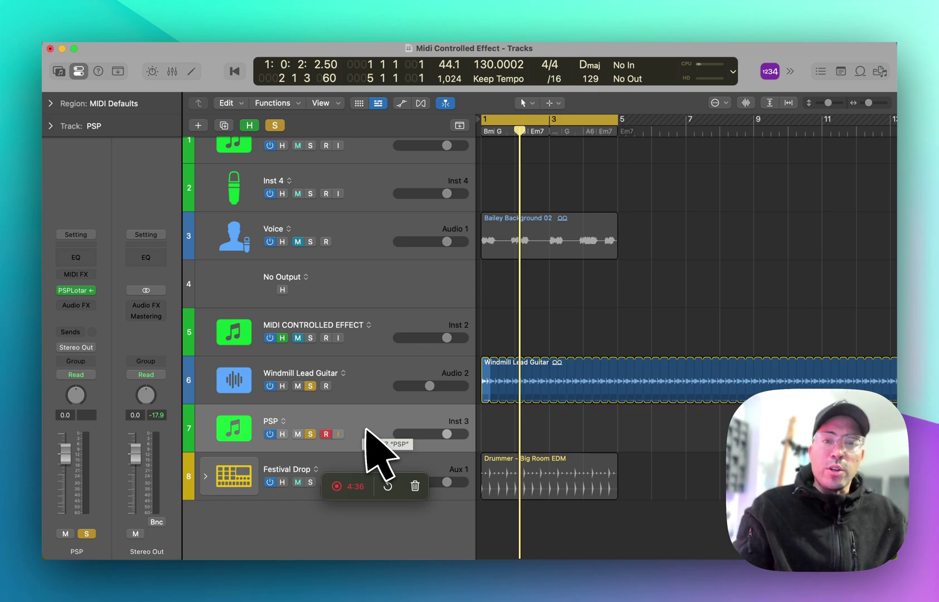
# - Compare the dry guitar alone with the soloed PSP track during playback, and unsolo Windmill Lead Guitar to hear only the effect
pyautogui.click(312, 434)
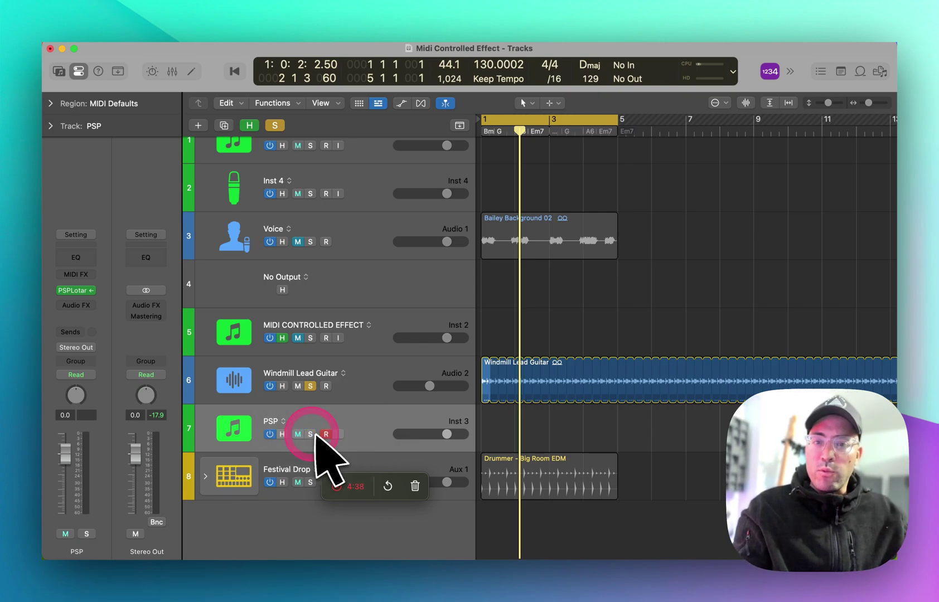
pyautogui.press('space')
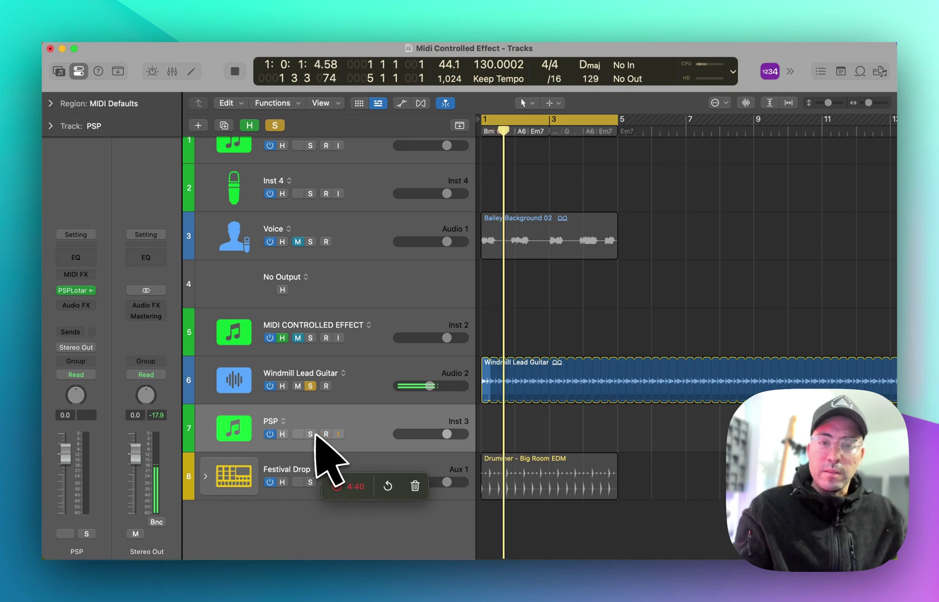
pyautogui.click(310, 434)
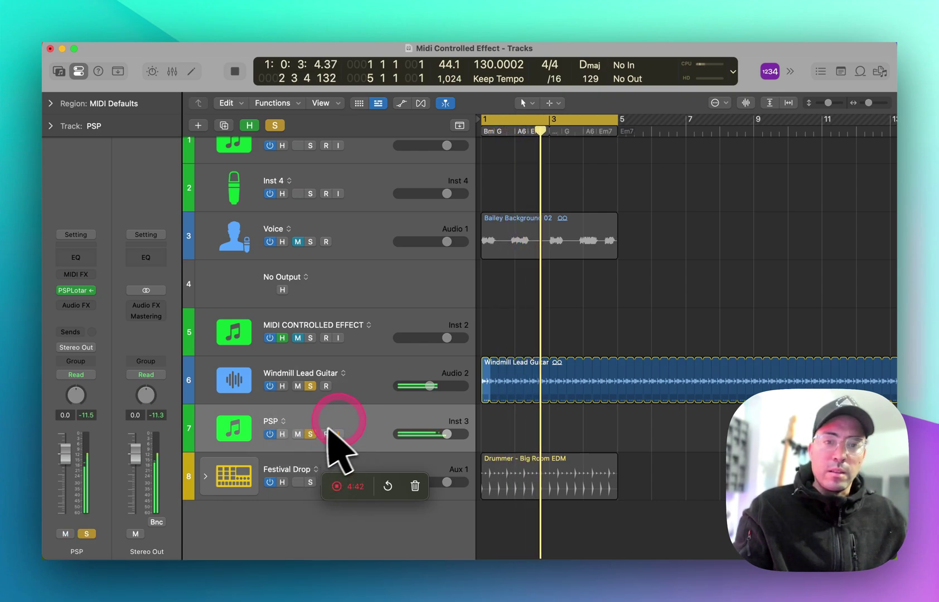
pyautogui.click(310, 386)
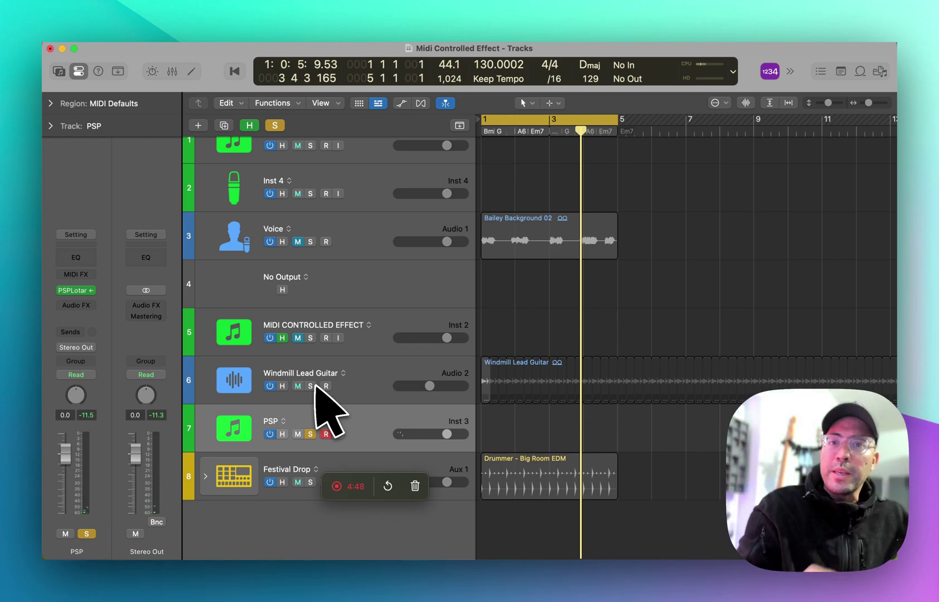
# - Inspect the PSP L'otary plug-in and its Audio 2 side chain, closing the leftover vocoder window as well
pyautogui.click(76, 291)
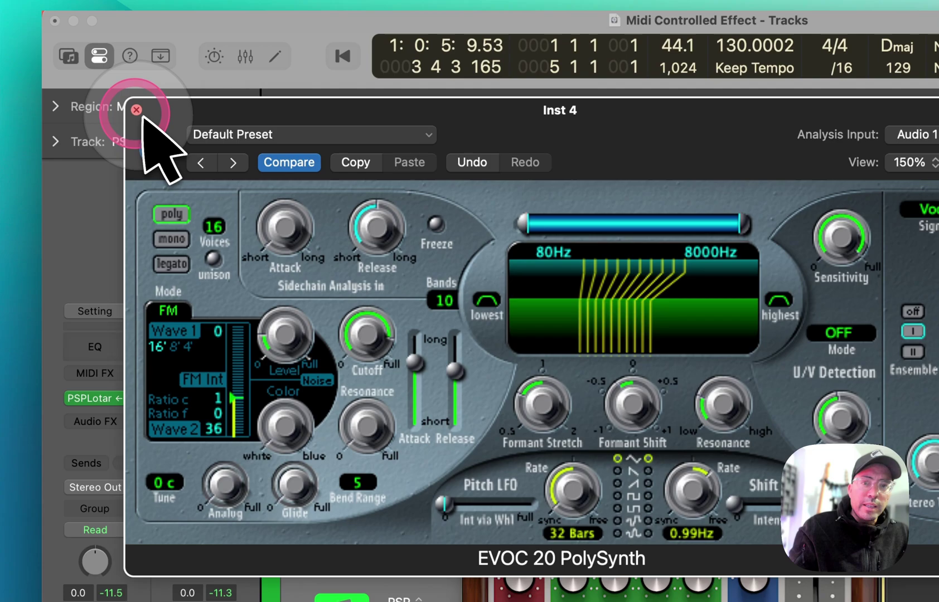
pyautogui.click(137, 110)
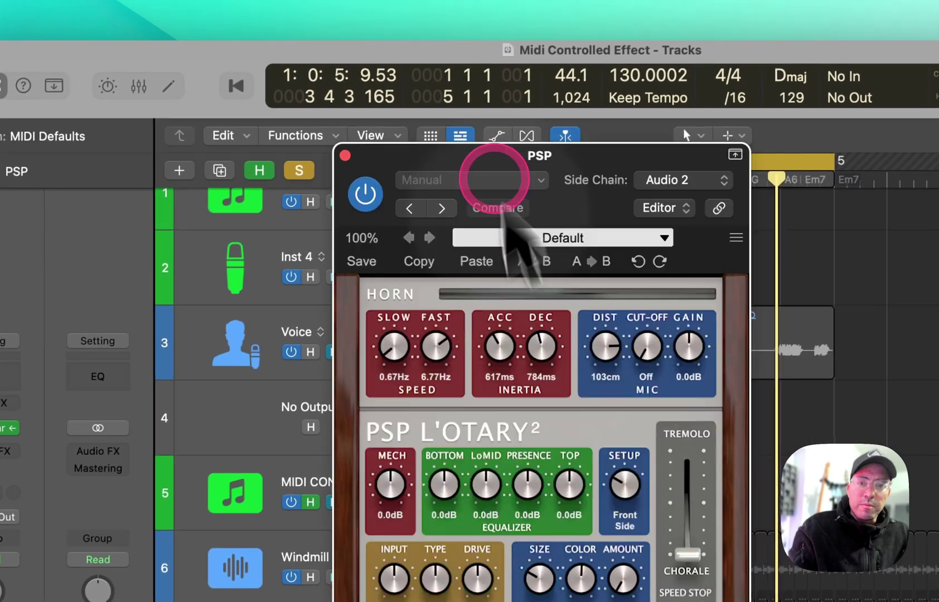
pyautogui.moveTo(491, 155); pyautogui.dragTo(468, 55)
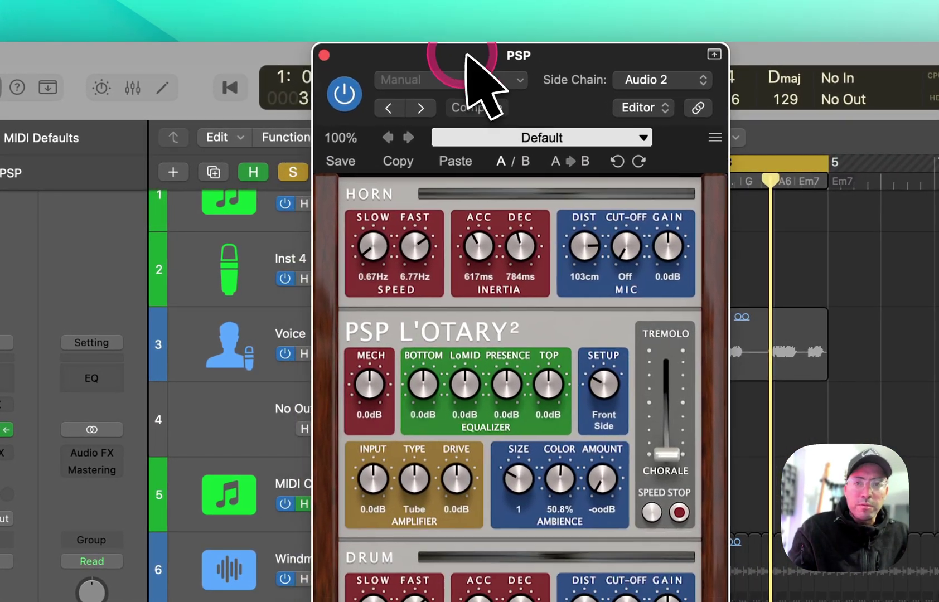
pyautogui.click(325, 55)
# - Solo the Windmill Lead Guitar and Festival Drop tracks, and slightly lower the PSP and guitar track volumes
pyautogui.click(339, 533)
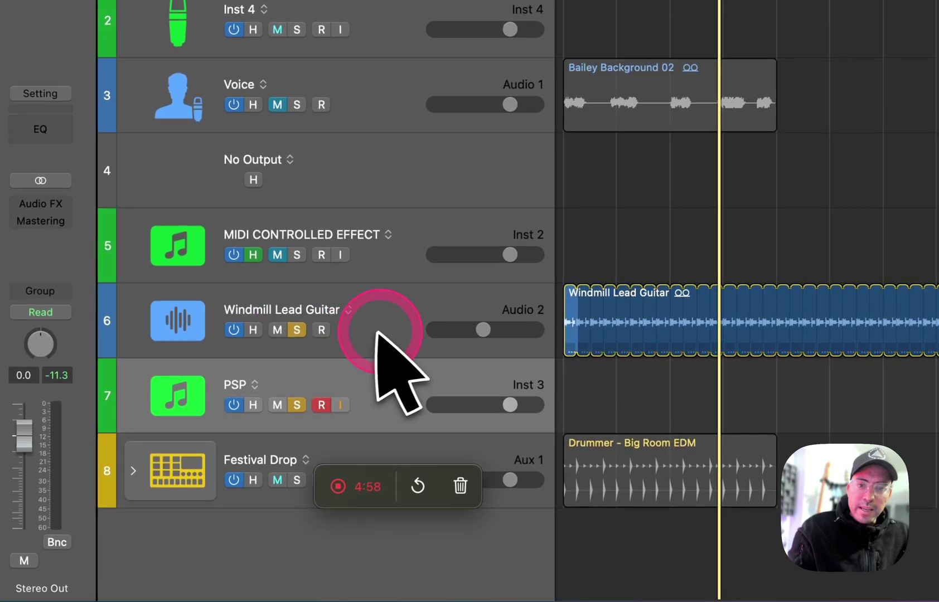
pyautogui.moveTo(511, 397); pyautogui.dragTo(593, 398)
pyautogui.moveTo(484, 329); pyautogui.dragTo(480, 330)
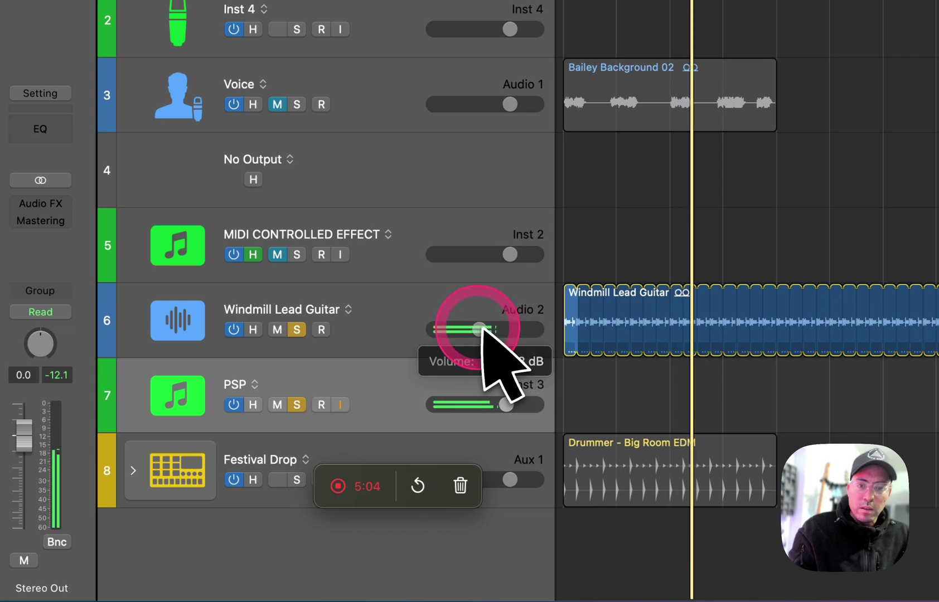
pyautogui.click(297, 480)
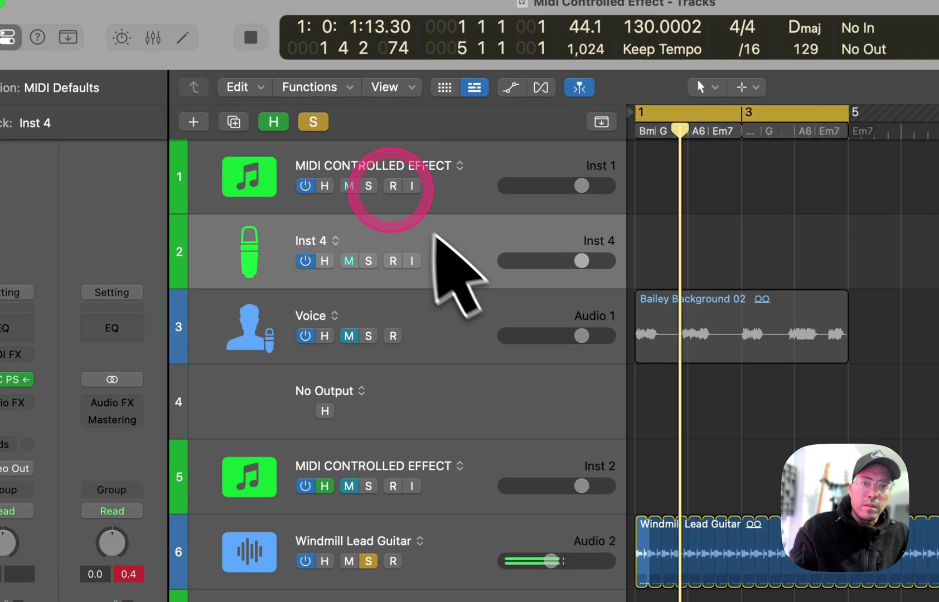
# - Record-enable and solo the MIDI CONTROLLED EFFECT and Inst 4 tracks, and show the Musical Typing keyboard
pyautogui.click(393, 186)
pyautogui.click(393, 261)
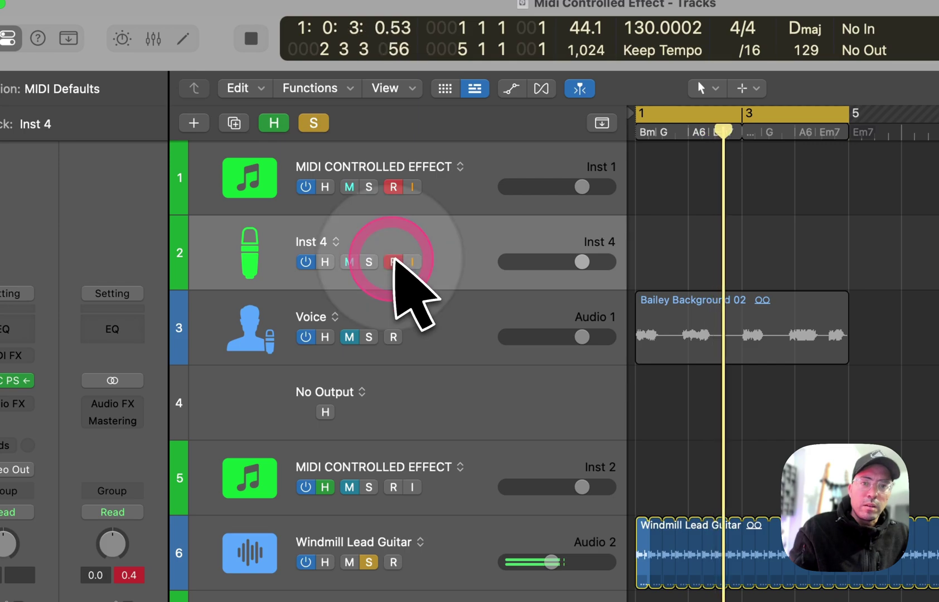
pyautogui.moveTo(369, 187); pyautogui.dragTo(460, 201)
pyautogui.press('super+k')
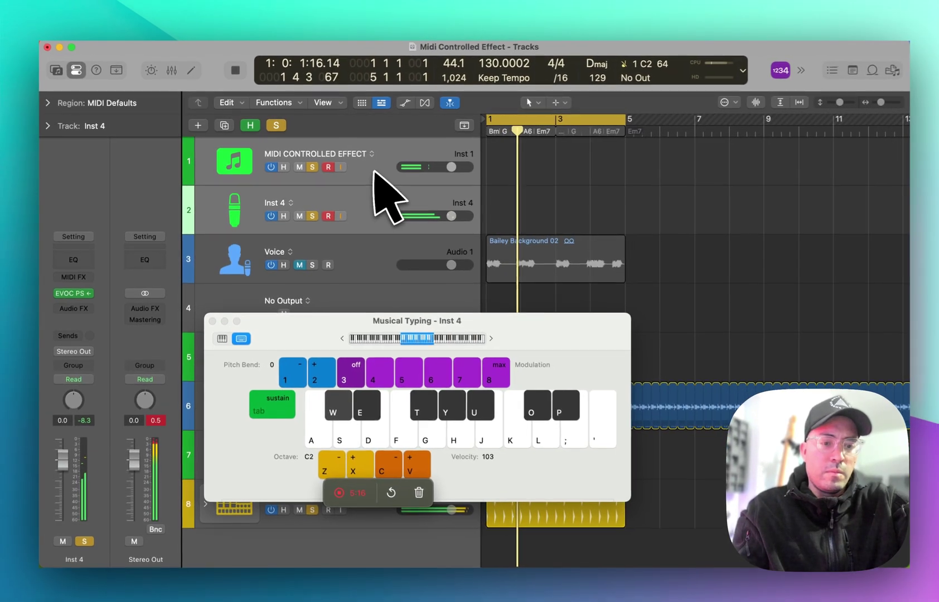
# - Play C, C# and D# notes in octave C2 through both vocal effects over the guitar and drums, and hide the keyboard
pyautogui.press('w')
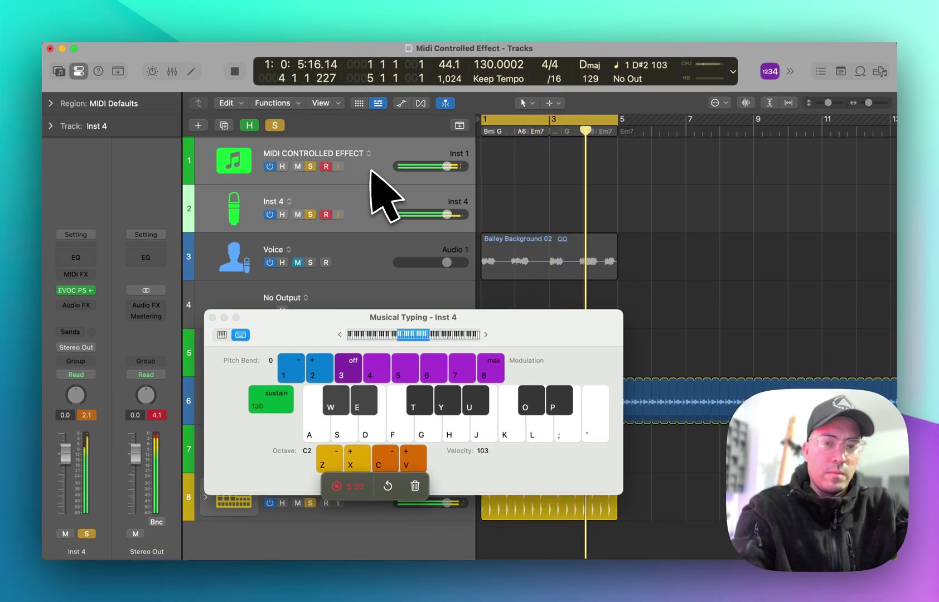
pyautogui.press('e')
pyautogui.press('a')
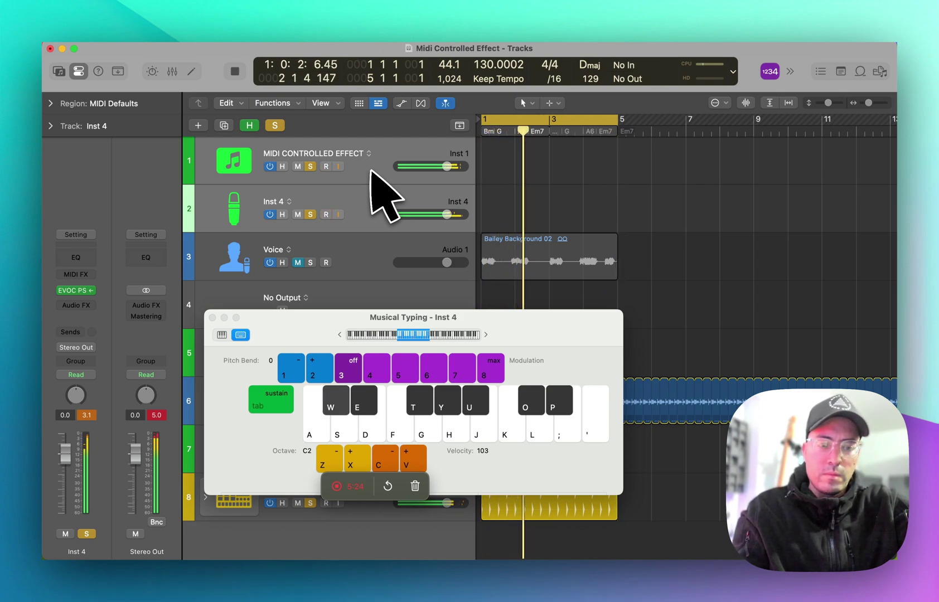
pyautogui.press('a')
pyautogui.press('w')
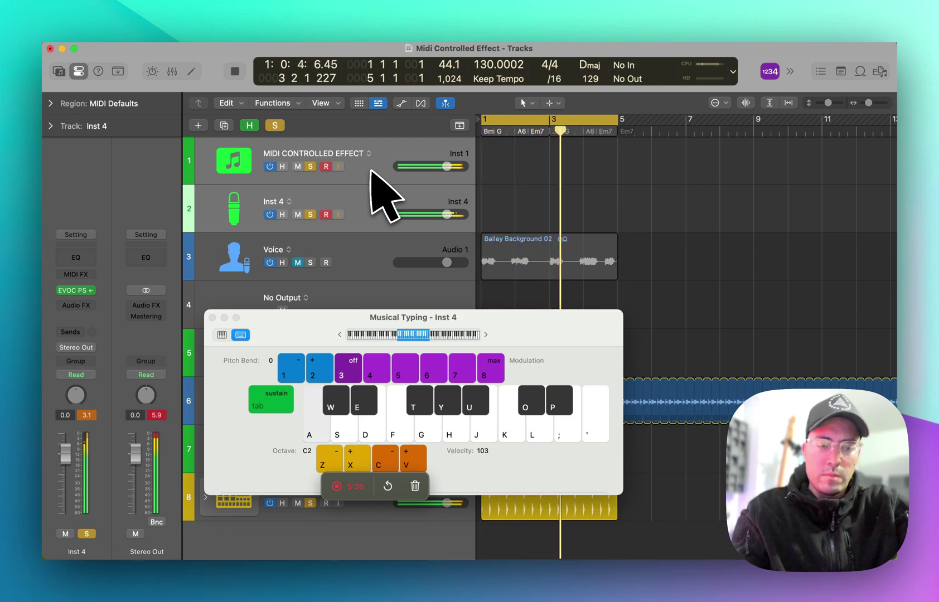
pyautogui.press('super+k')
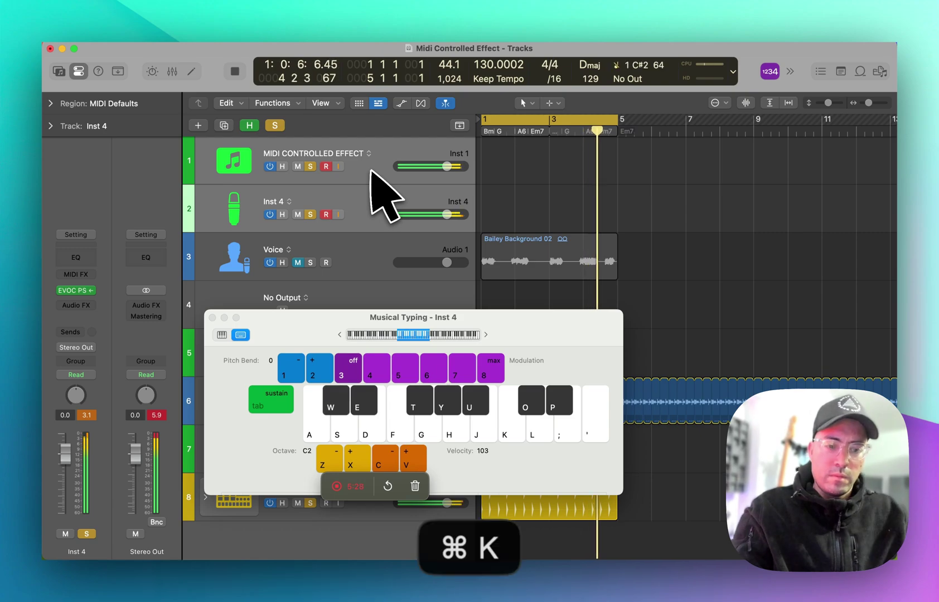